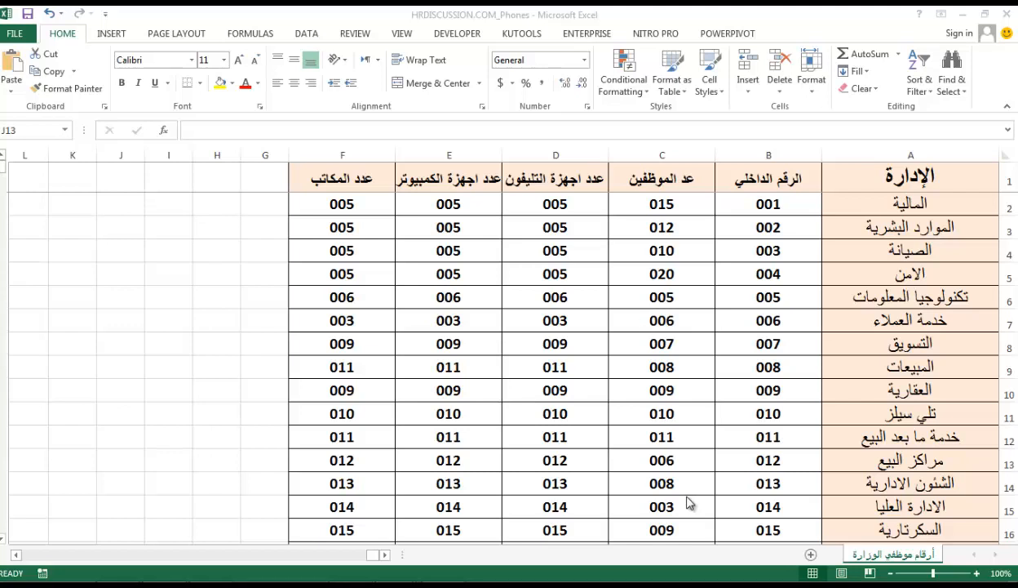
Select cell D7, the whole of column D and the whole of row 7 in turn to examine how they cross
{"action": "left_click", "coordinate": [548, 319]}
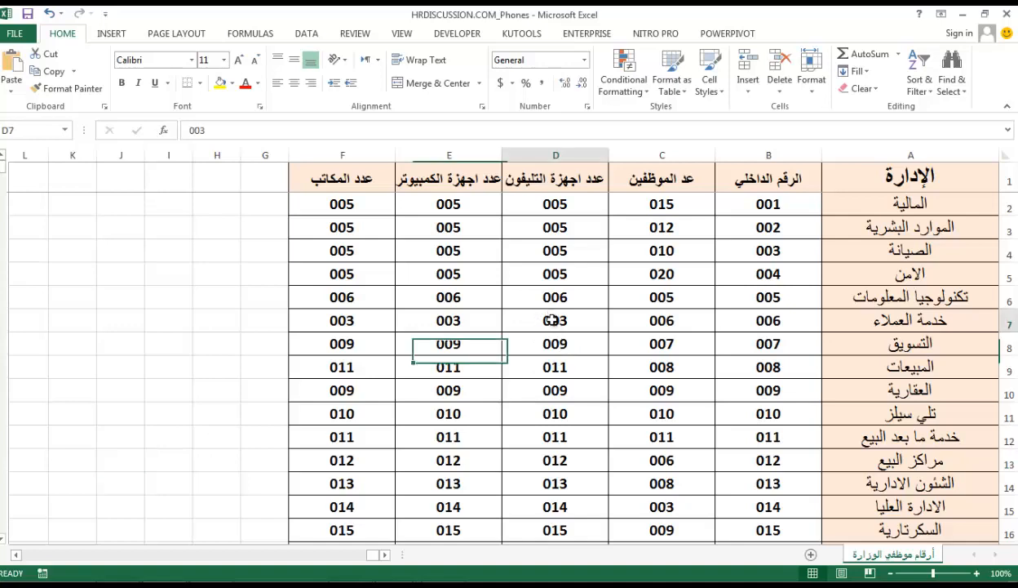
{"action": "left_click", "coordinate": [555, 153]}
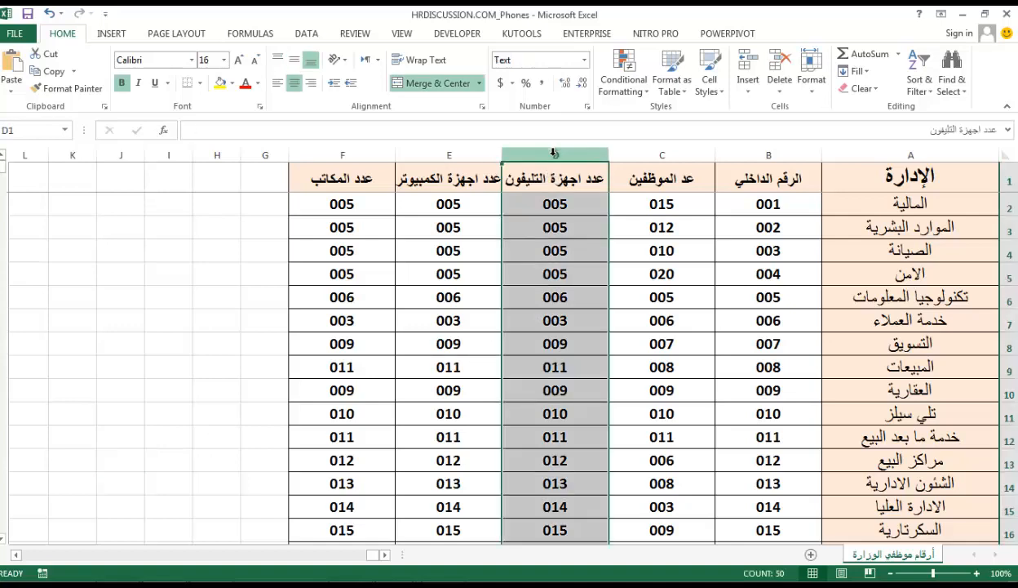
{"action": "left_click", "coordinate": [1008, 319]}
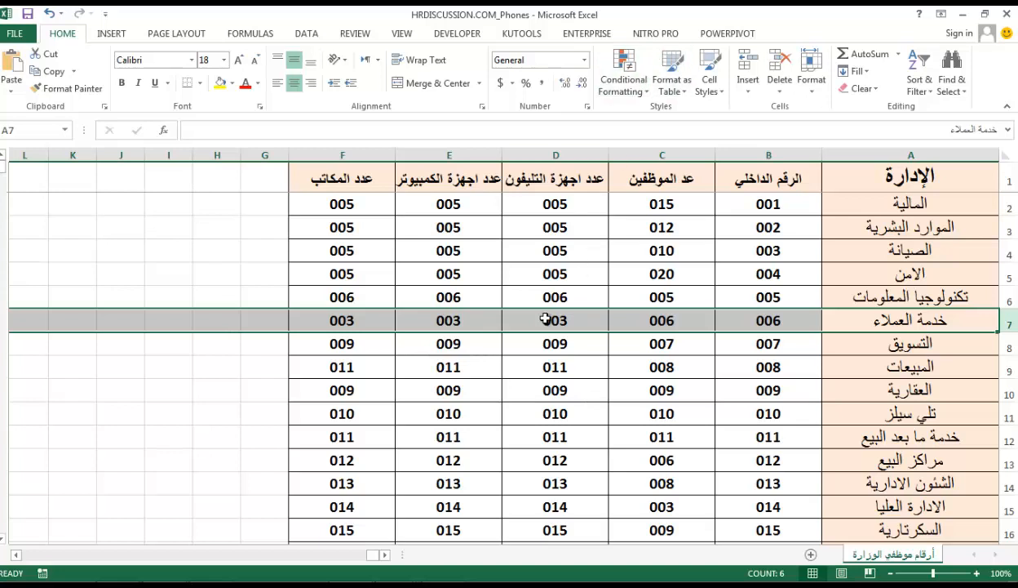
{"action": "left_click", "coordinate": [532, 368]}
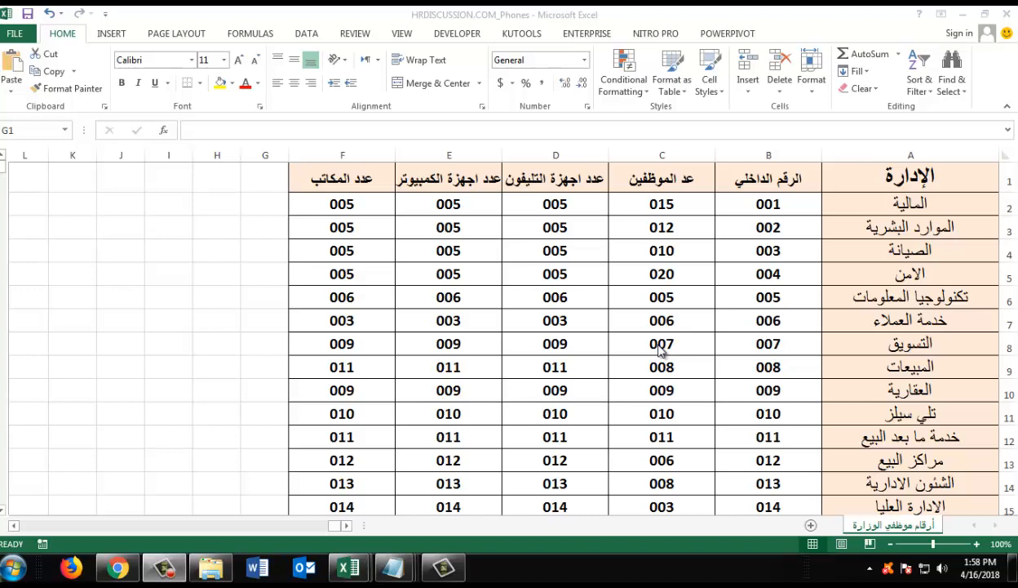
Move from header cell A1 to the sheet's last column and enter 1 in cell XFD1
{"action": "left_click", "coordinate": [947, 174]}
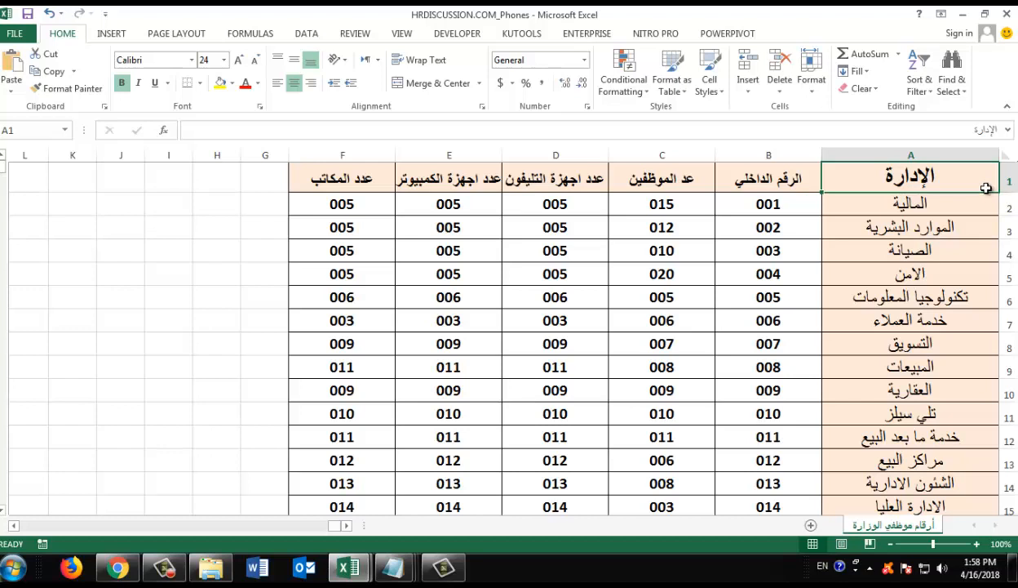
{"action": "key", "text": "ctrl+Left"}
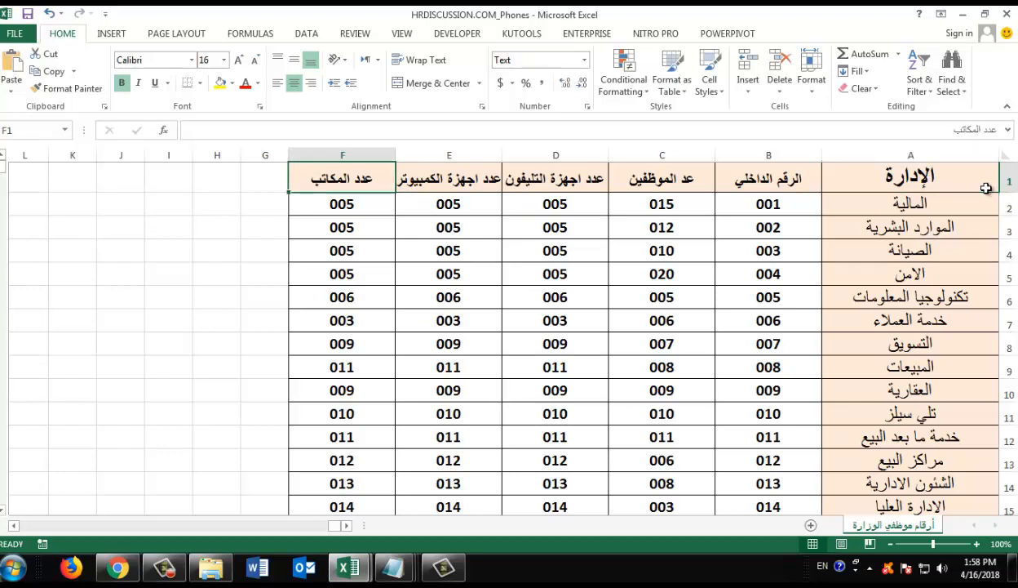
{"action": "key", "text": "ctrl+Left"}
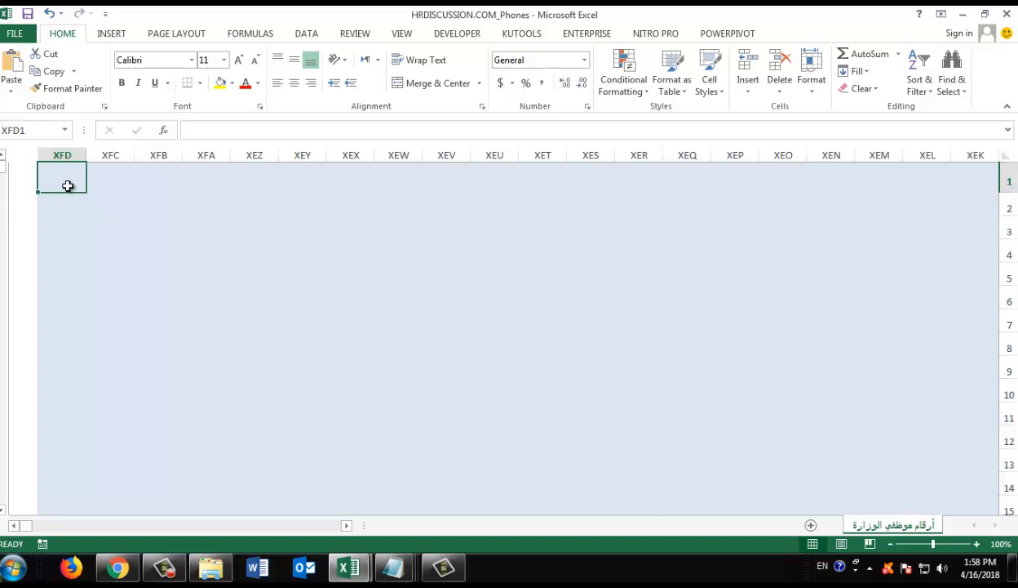
{"action": "type", "text": "1"}
{"action": "key", "text": "Return"}
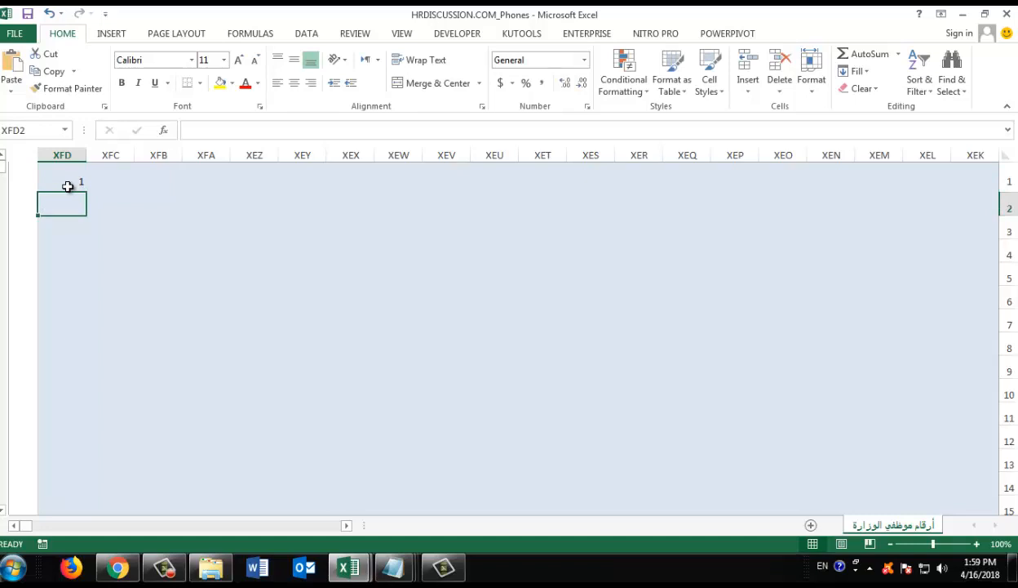
Enter 1 in each of the cells XFD2 and XFD3
{"action": "left_click", "coordinate": [67, 173]}
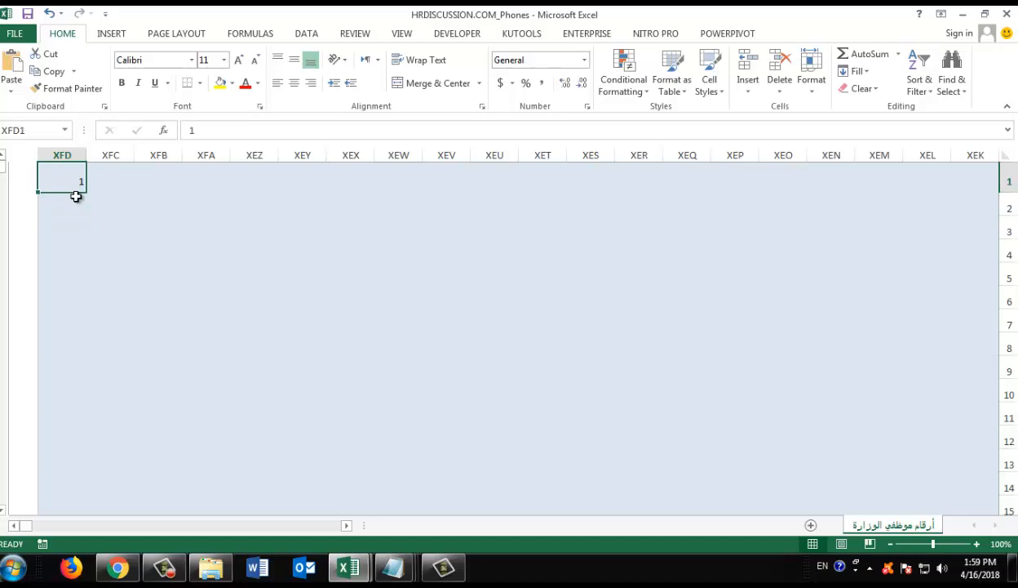
{"action": "key", "text": "Return"}
{"action": "type", "text": "1"}
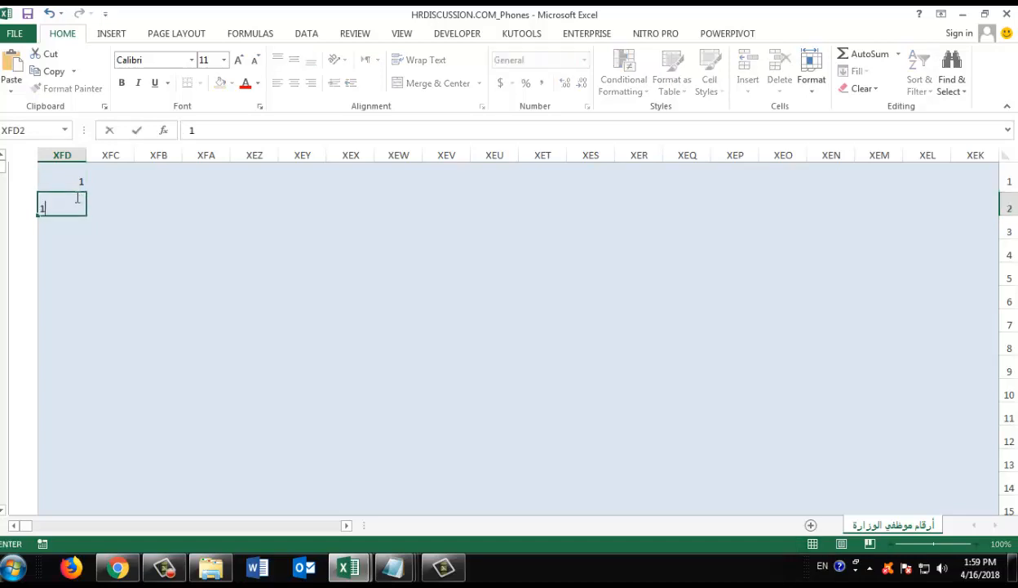
{"action": "key", "text": "Return"}
{"action": "type", "text": "1"}
{"action": "key", "text": "Return"}
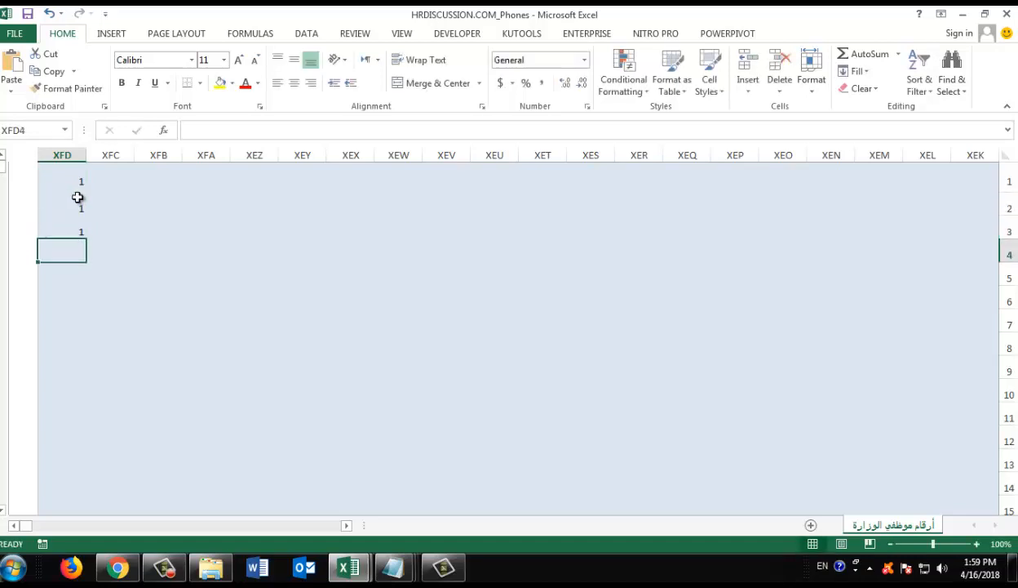
Clear the contents of cells XFD2 to XFD4 and select XFD1
{"action": "left_click_drag", "start_coordinate": [75, 197], "coordinate": [70, 245]}
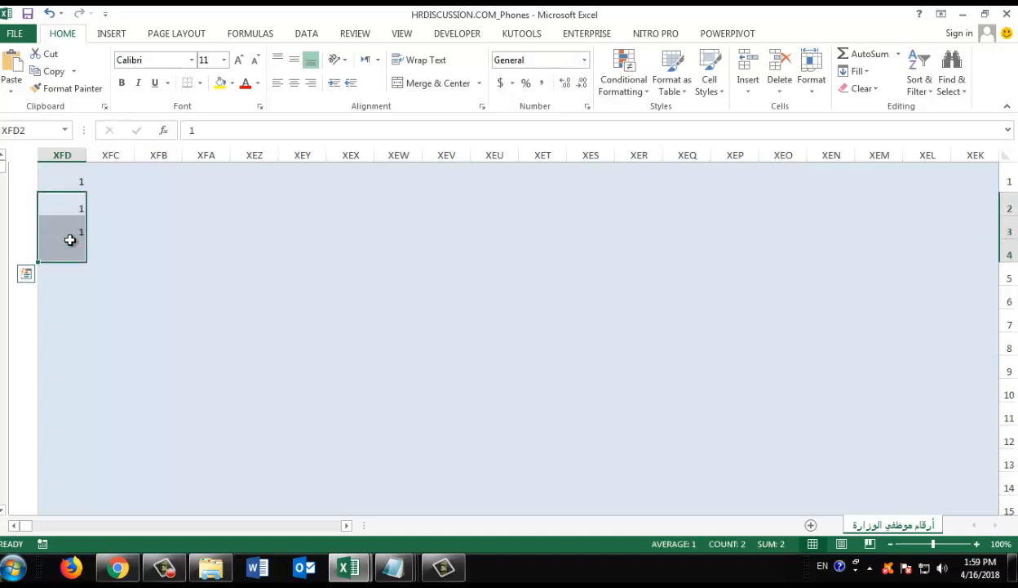
{"action": "key", "text": "Delete"}
{"action": "left_click", "coordinate": [75, 184]}
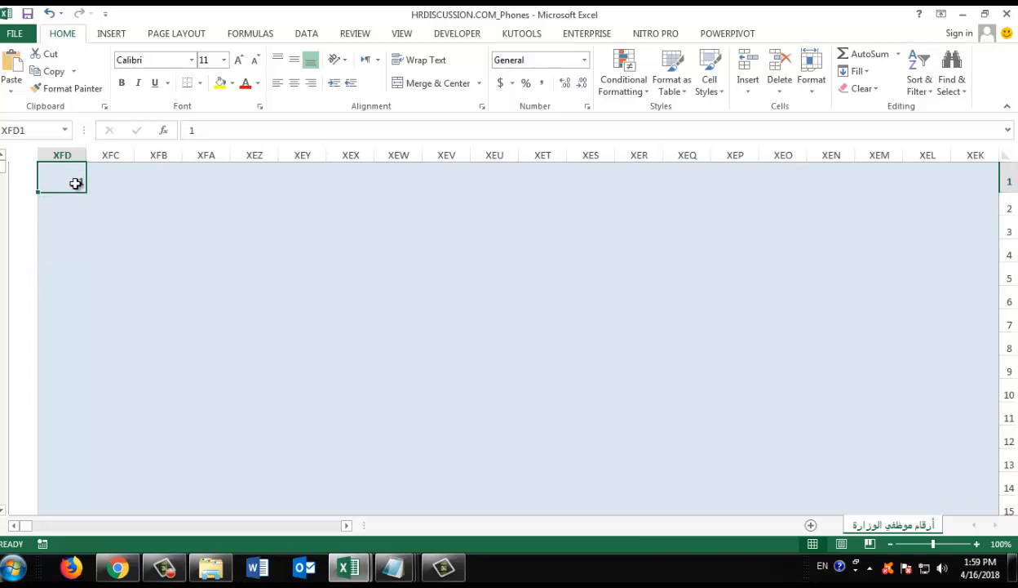
{"action": "left_click", "coordinate": [91, 281]}
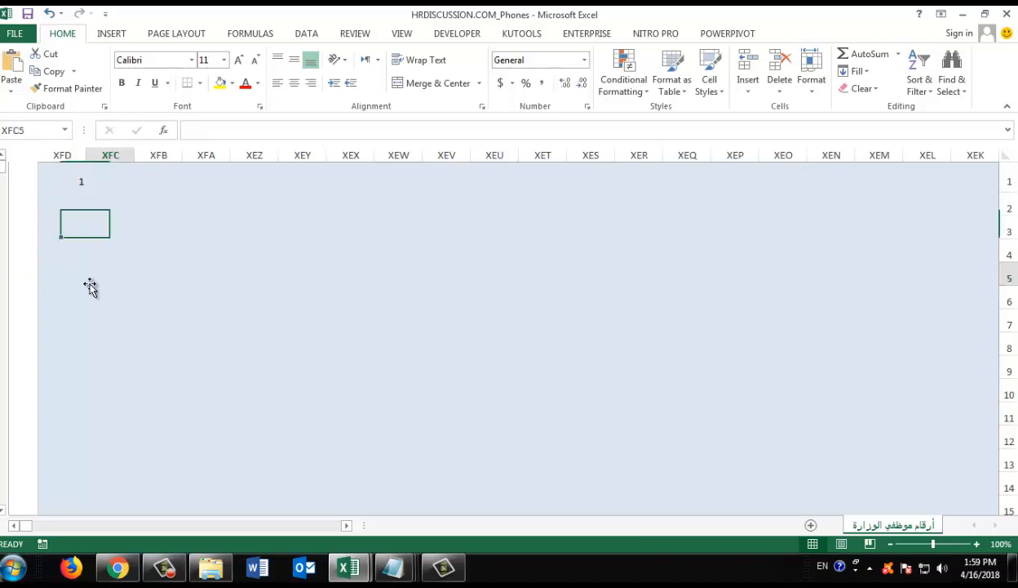
{"action": "left_click", "coordinate": [83, 236]}
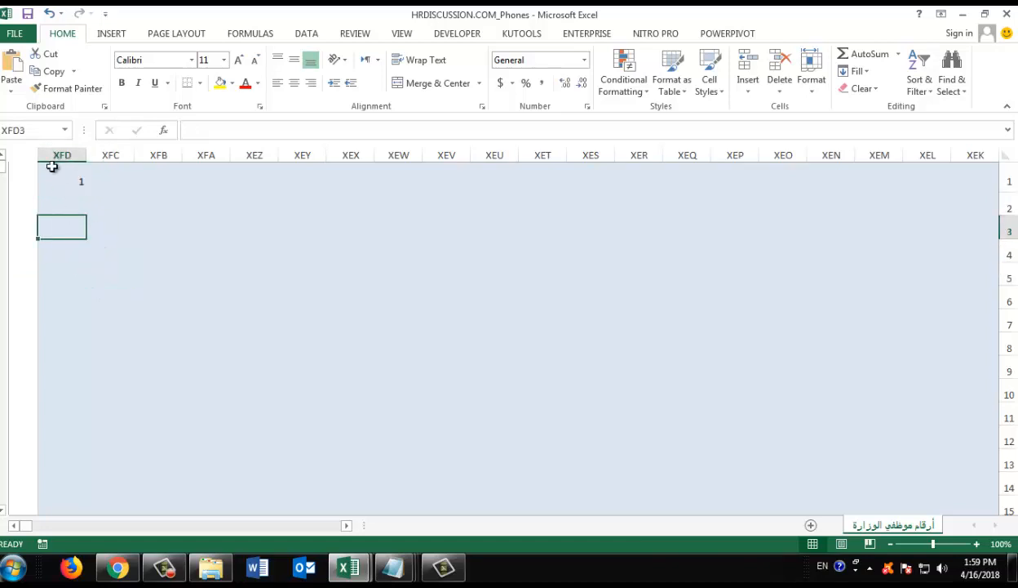
{"action": "key", "text": "Up"}
{"action": "key", "text": "Up"}
{"action": "left_click", "coordinate": [58, 266]}
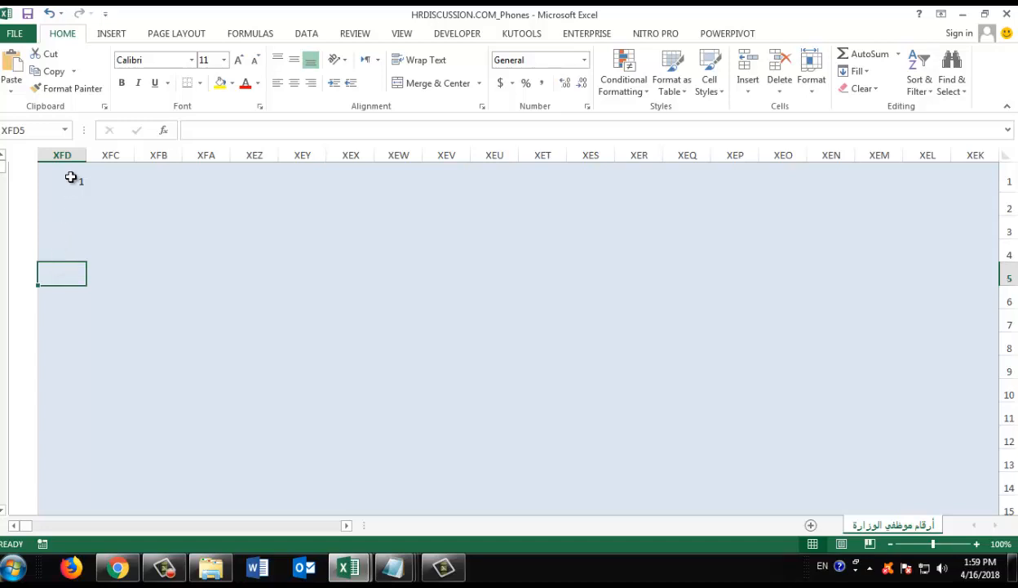
{"action": "left_click", "coordinate": [71, 178]}
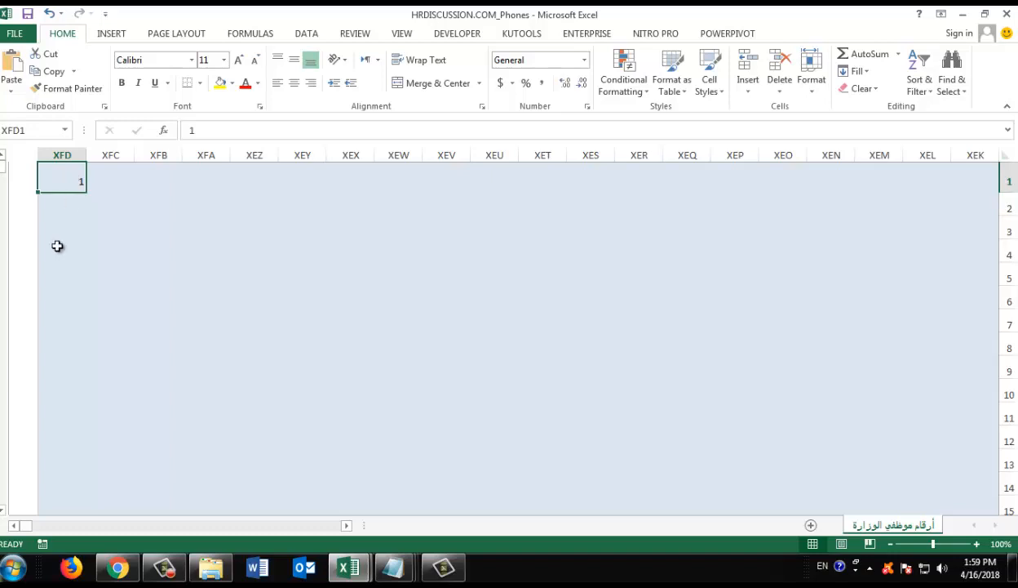
Fill the two cells below XFD1 with the value 1 again
{"action": "left_click", "coordinate": [70, 200]}
{"action": "double_click", "coordinate": [53, 206]}
{"action": "type", "text": "1"}
{"action": "key", "text": "Return"}
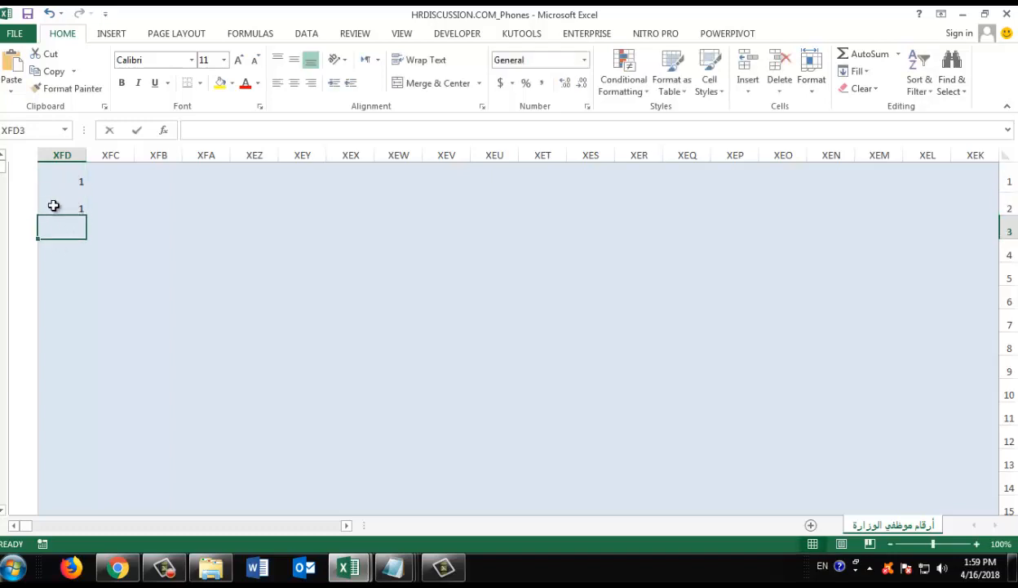
{"action": "type", "text": "1"}
{"action": "key", "text": "Return"}
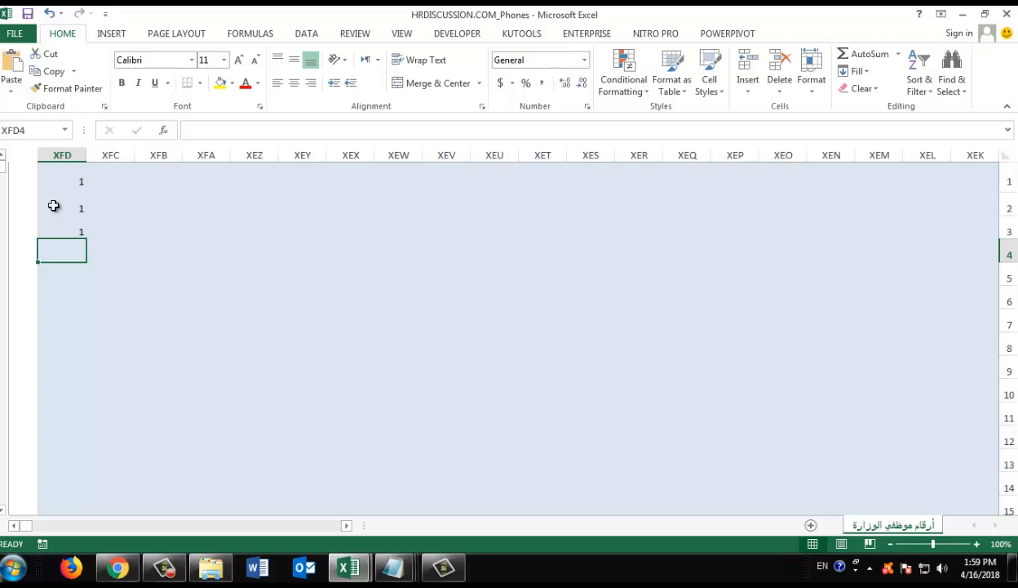
Clear the test values from XFD2 and XFD3, and also from XFD1
{"action": "left_click_drag", "start_coordinate": [53, 206], "coordinate": [55, 222]}
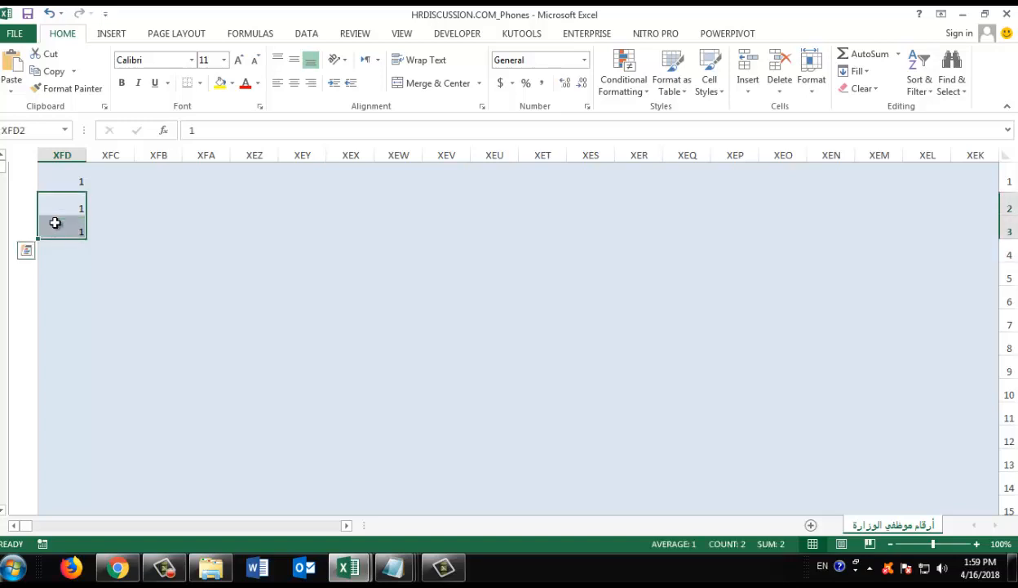
{"action": "key", "text": "Delete"}
{"action": "key", "text": "Up"}
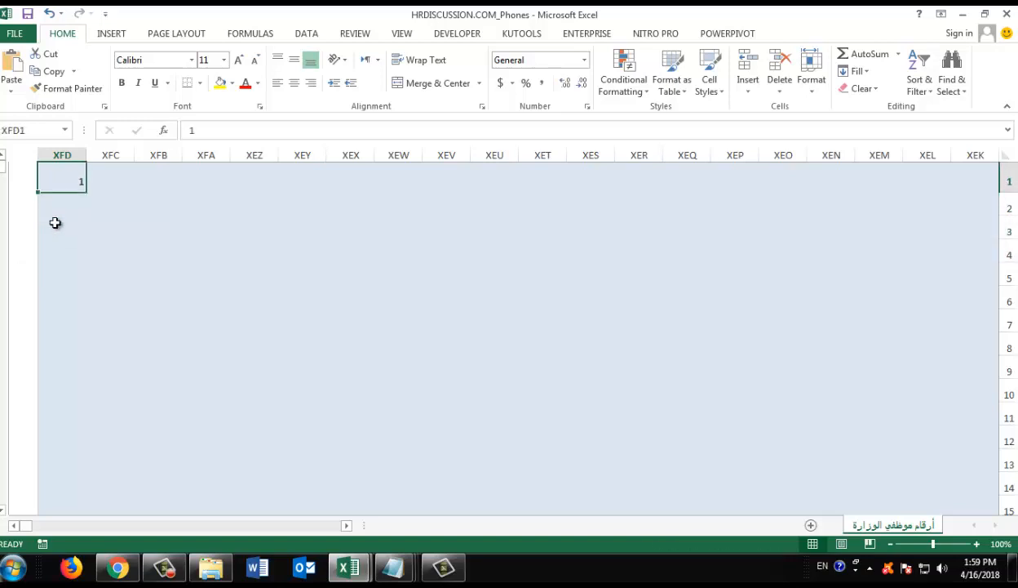
{"action": "key", "text": "Down"}
{"action": "key", "text": "Right"}
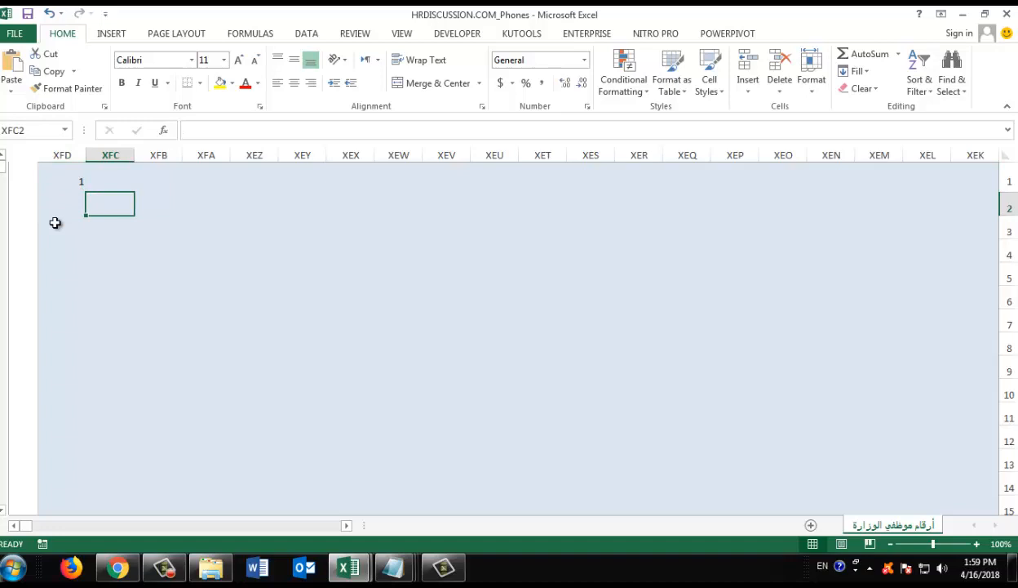
{"action": "key", "text": "Up"}
{"action": "key", "text": "Left"}
{"action": "key", "text": "Delete"}
{"action": "key", "text": "Down"}
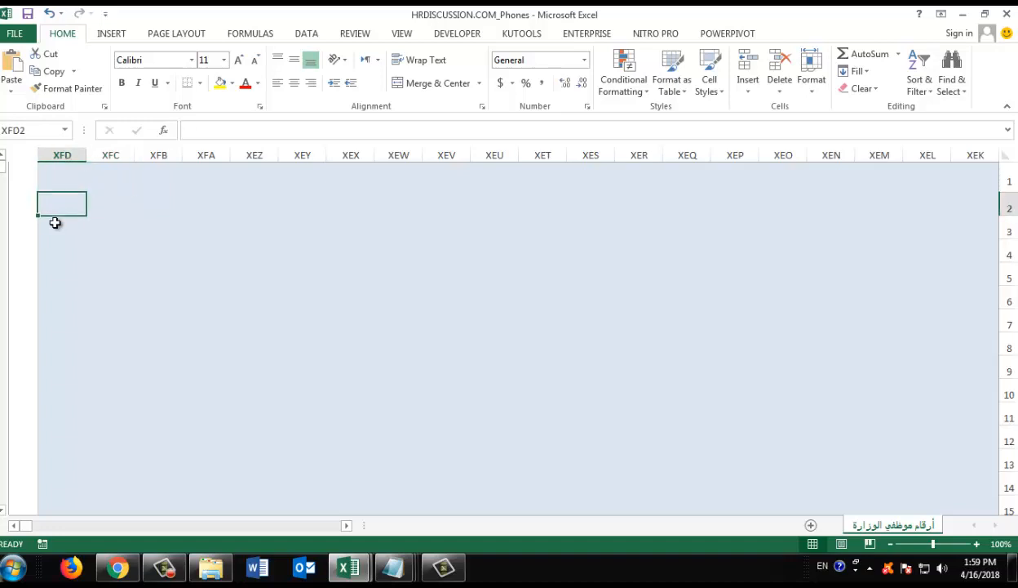
Enter 1 in cell XFD2 and clear it again
{"action": "type", "text": "1"}
{"action": "key", "text": "Right"}
{"action": "key", "text": "Left"}
{"action": "key", "text": "Delete"}
{"action": "key", "text": "Up"}
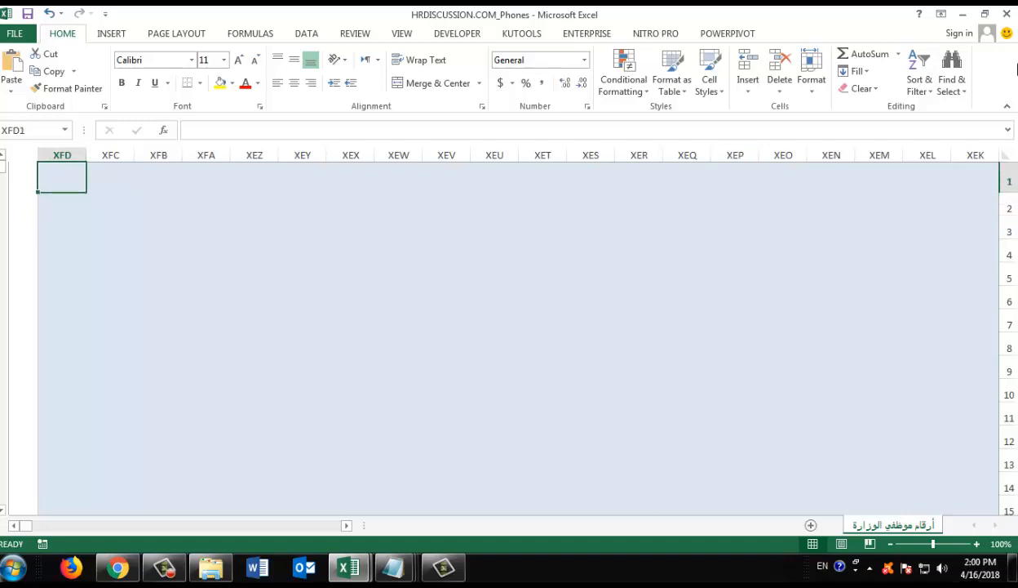
Return to the table, go to the sheet's last row in column A and enter 1 in cell A1048576
{"action": "left_click", "coordinate": [978, 186]}
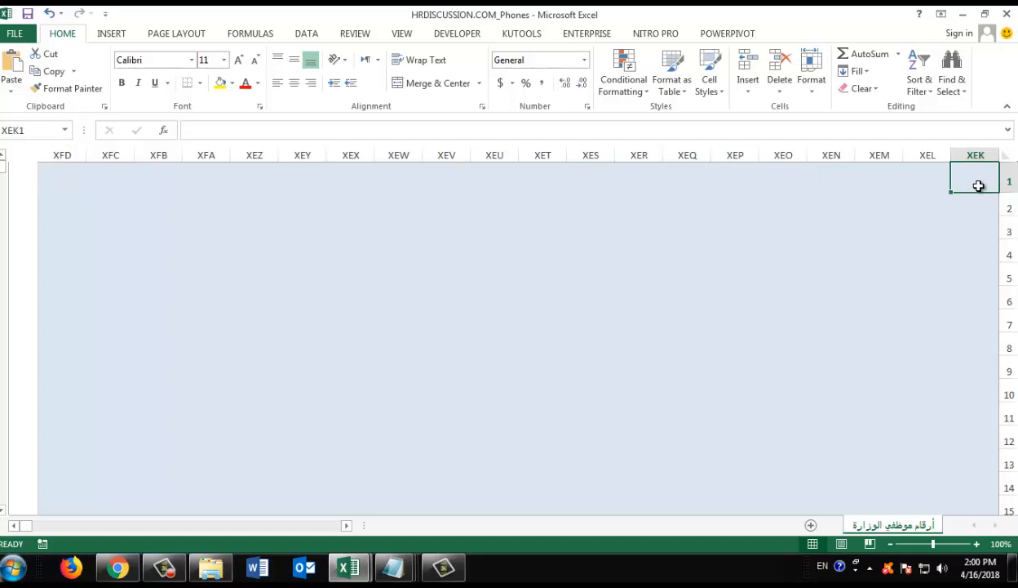
{"action": "key", "text": "ctrl+Home"}
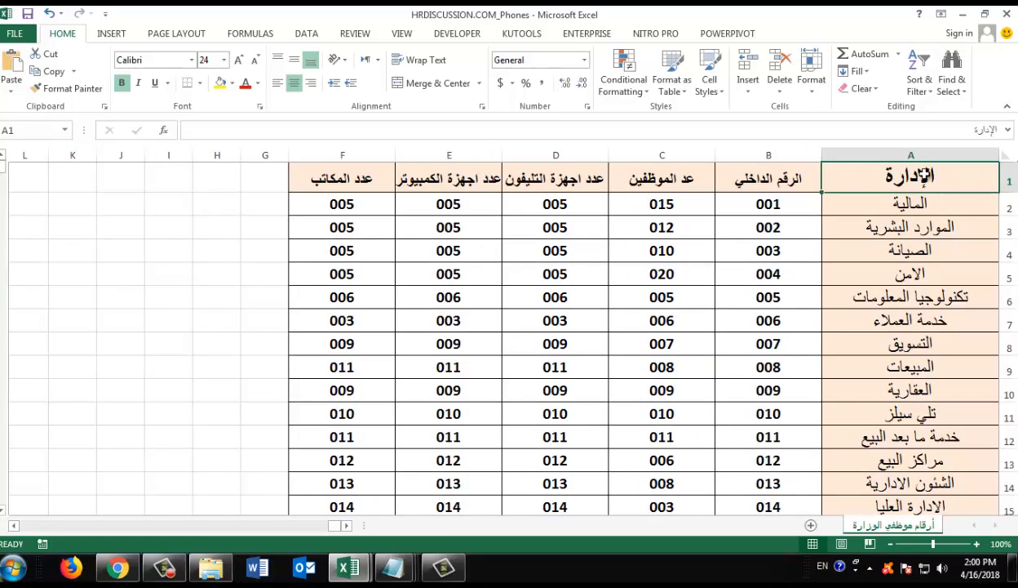
{"action": "left_click", "coordinate": [900, 149]}
{"action": "left_click", "coordinate": [892, 246]}
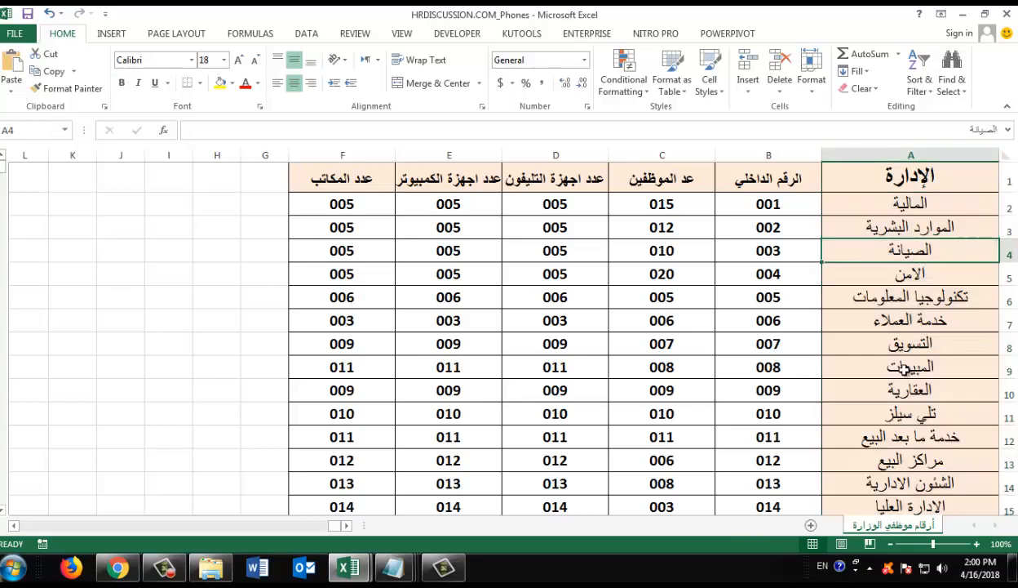
{"action": "key", "text": "ctrl+Down"}
{"action": "key", "text": "ctrl+Down"}
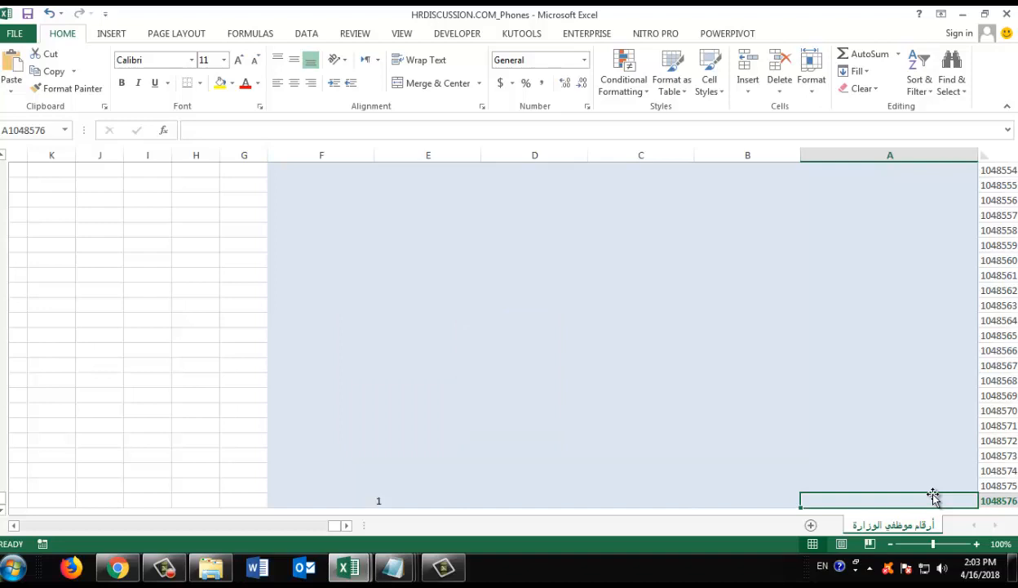
{"action": "type", "text": "1"}
{"action": "key", "text": "Up"}
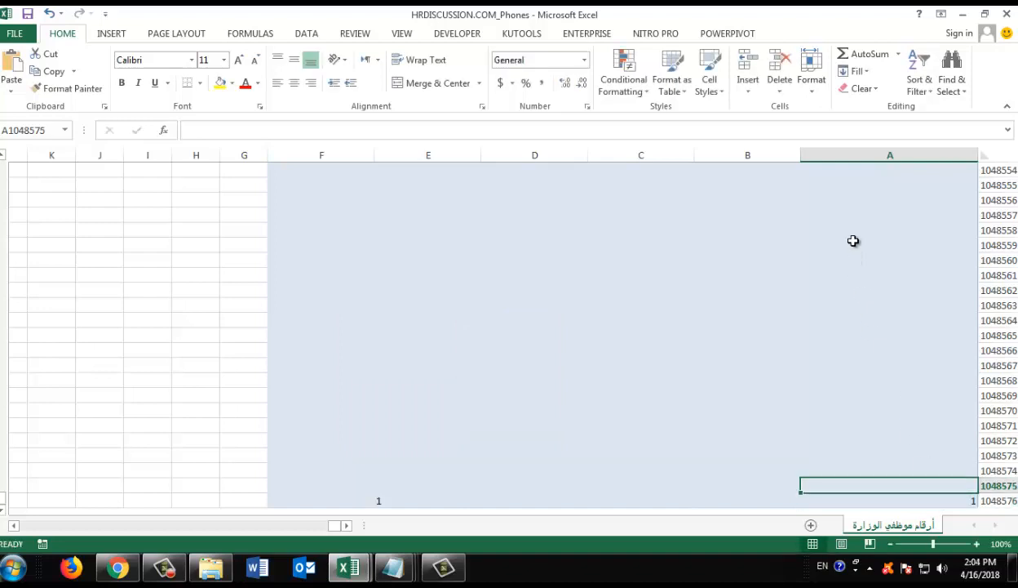
Clear the test value from cell A1048576 and return to cell A1
{"action": "left_click", "coordinate": [906, 149]}
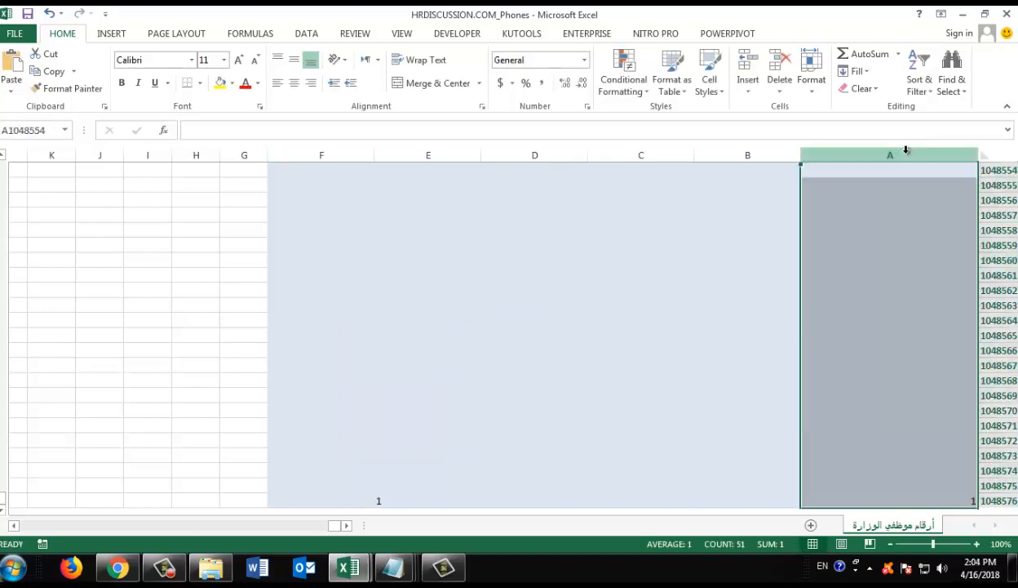
{"action": "left_click", "coordinate": [963, 499]}
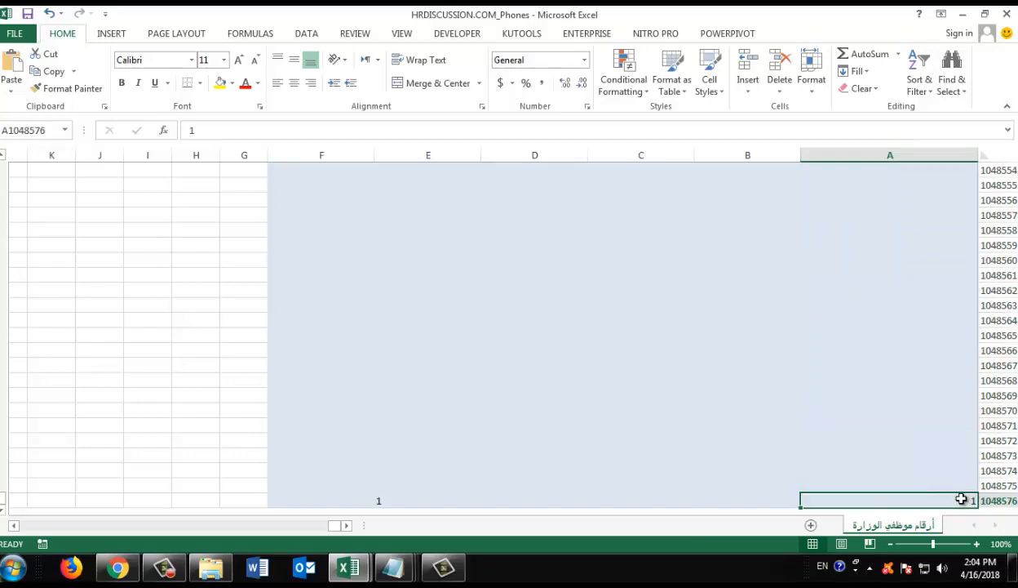
{"action": "key", "text": "Delete"}
{"action": "key", "text": "ctrl+Home"}
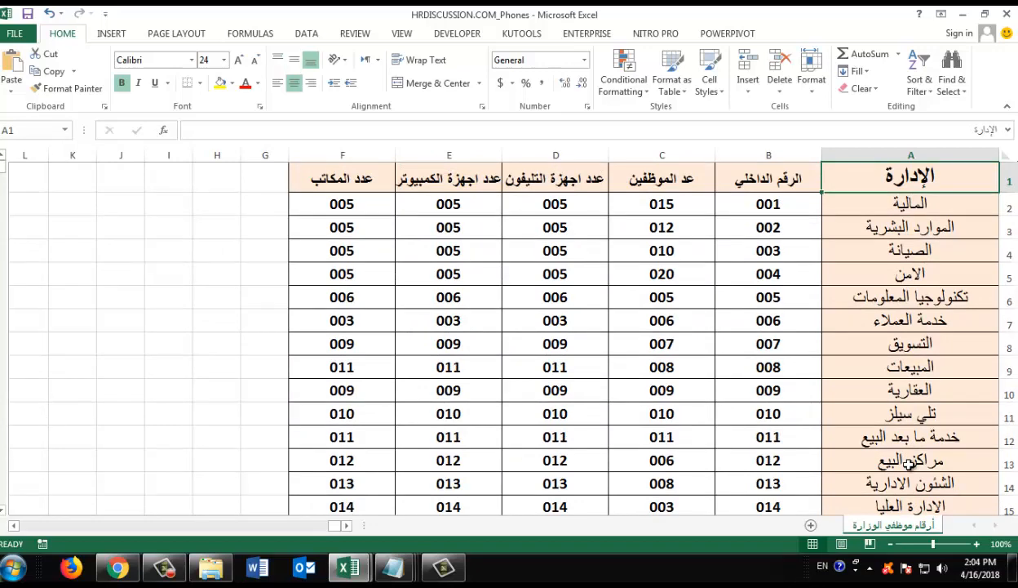
Select the whole department table and start a new conditional formatting rule that uses a formula to determine which cells to format
{"action": "key", "text": "ctrl+a"}
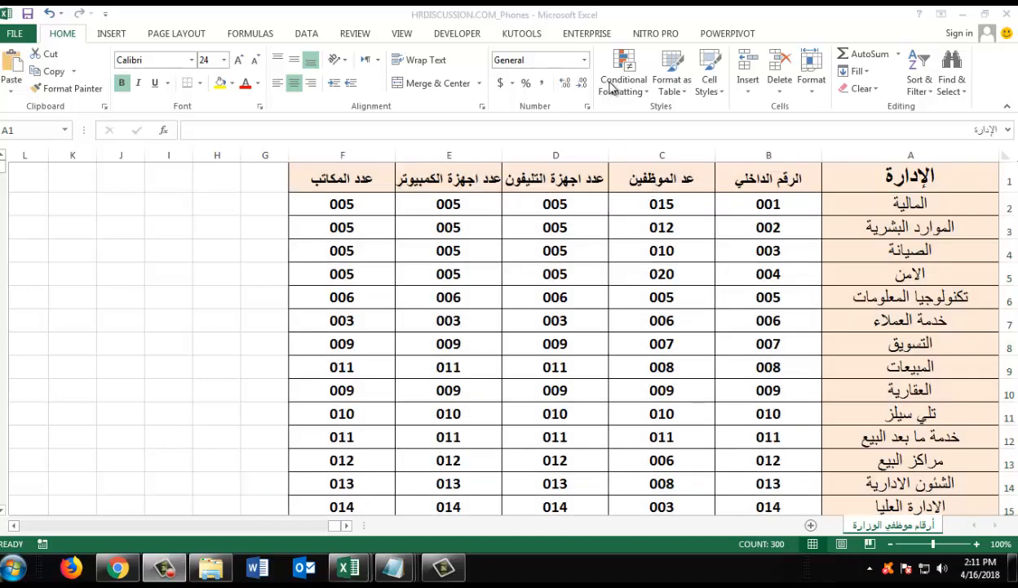
{"action": "left_click", "coordinate": [612, 88]}
{"action": "left_click", "coordinate": [616, 87]}
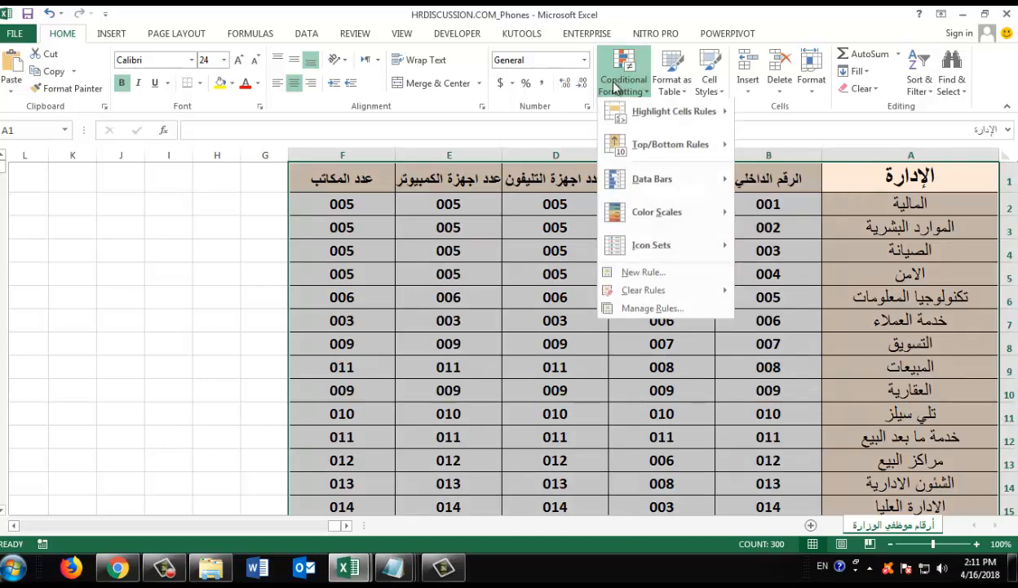
{"action": "left_click", "coordinate": [641, 314]}
{"action": "left_click", "coordinate": [366, 361]}
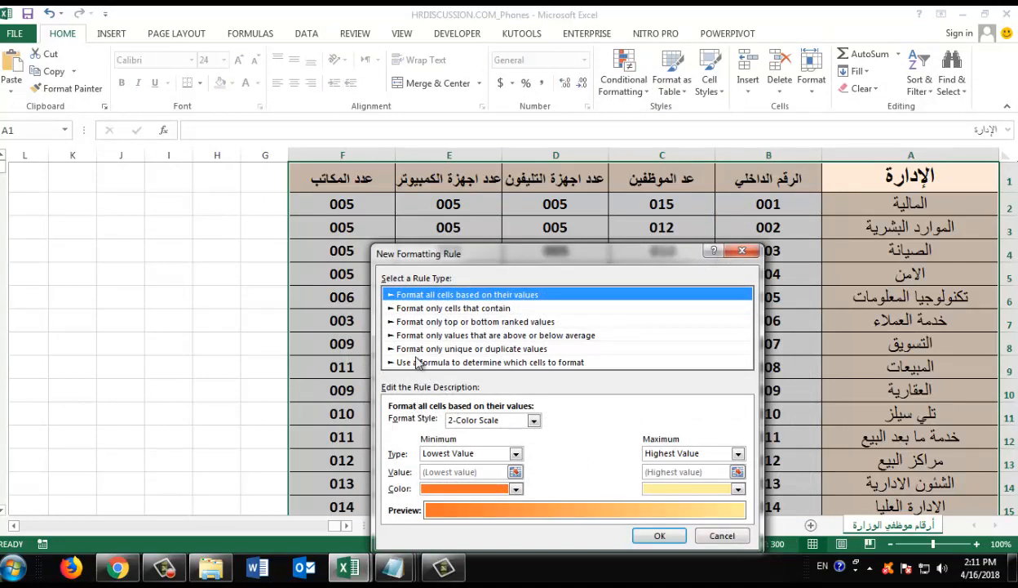
{"action": "left_click", "coordinate": [423, 363]}
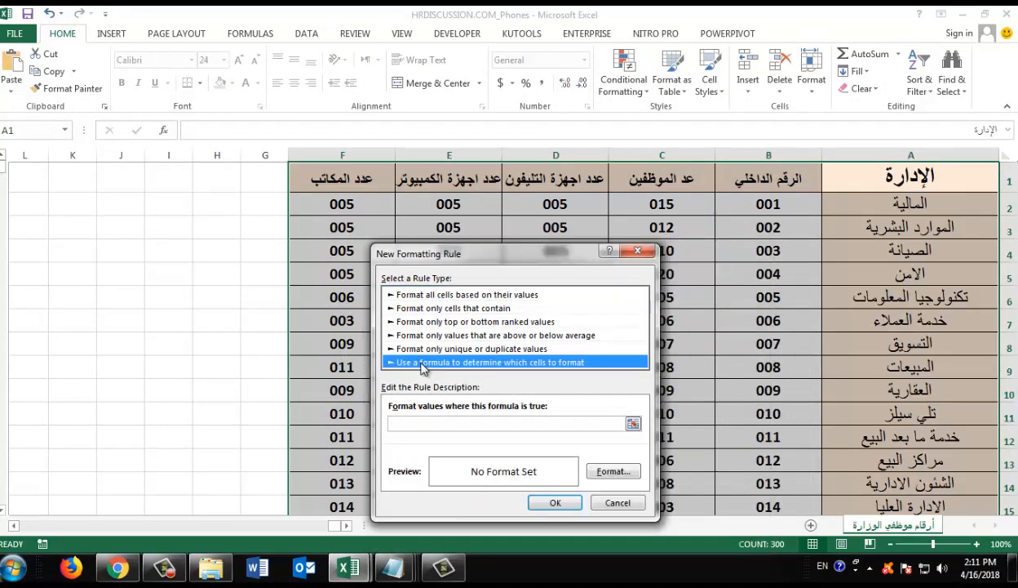
Enter =$XFD$1=1 as the rule's formula, picking the reference from the last column of row 1
{"action": "left_click", "coordinate": [633, 423]}
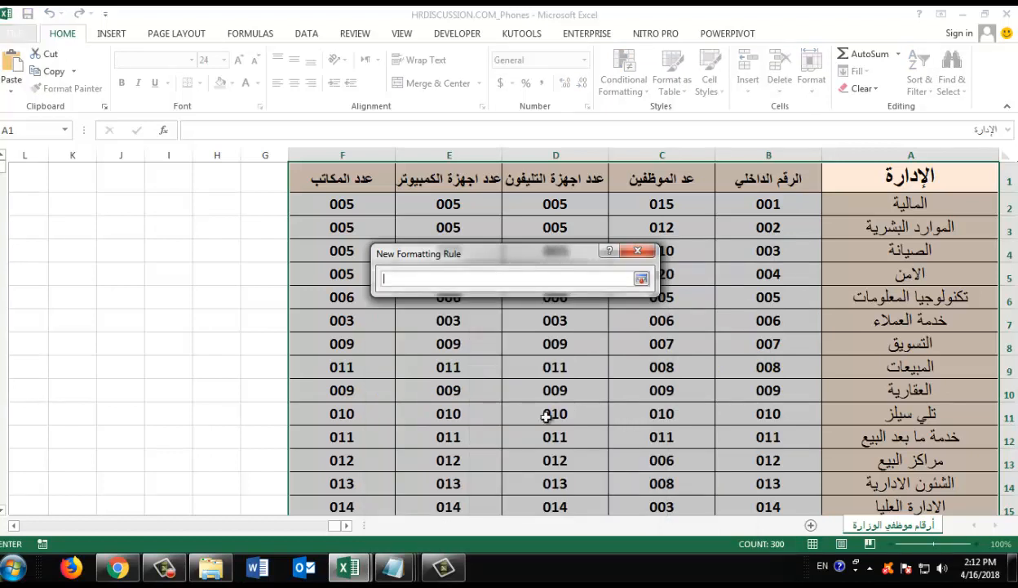
{"action": "left_click", "coordinate": [848, 178]}
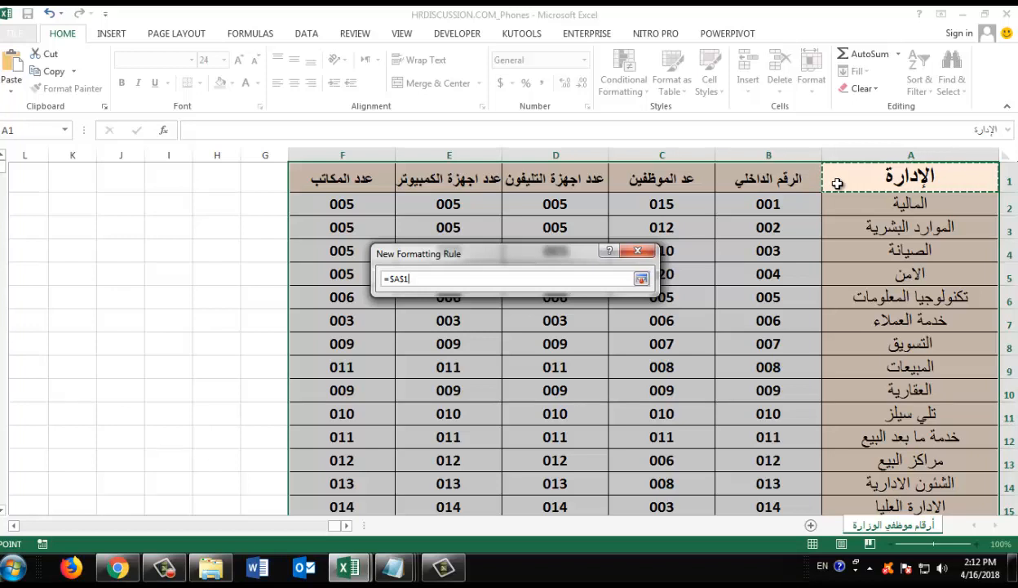
{"action": "key", "text": "ctrl+Left"}
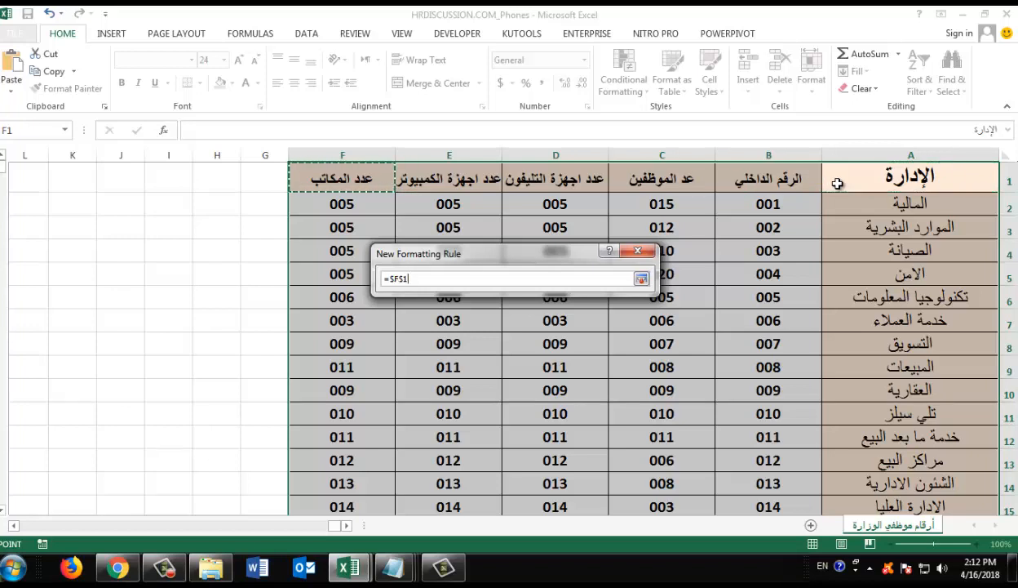
{"action": "key", "text": "ctrl+Left"}
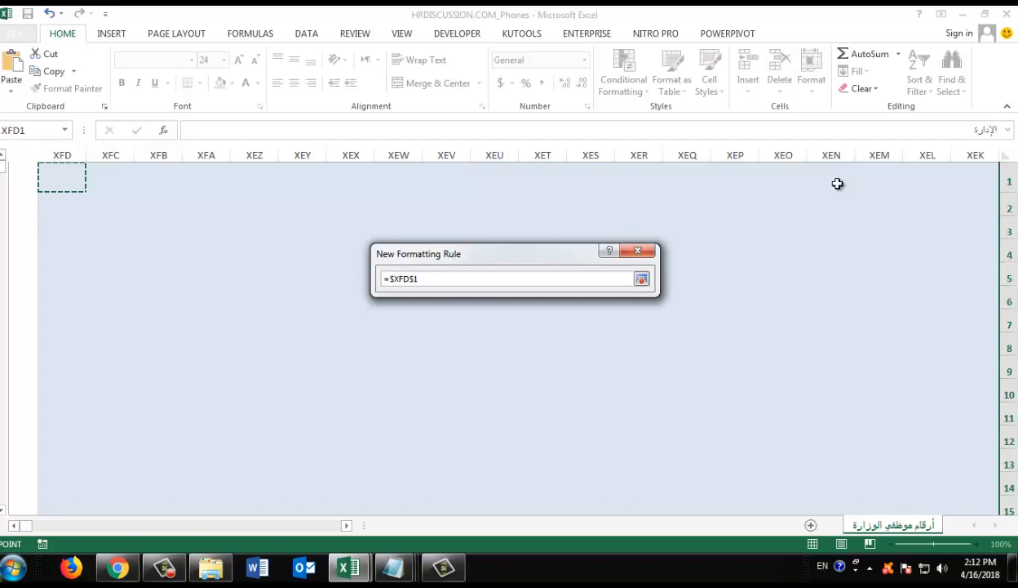
{"action": "type", "text": "=1"}
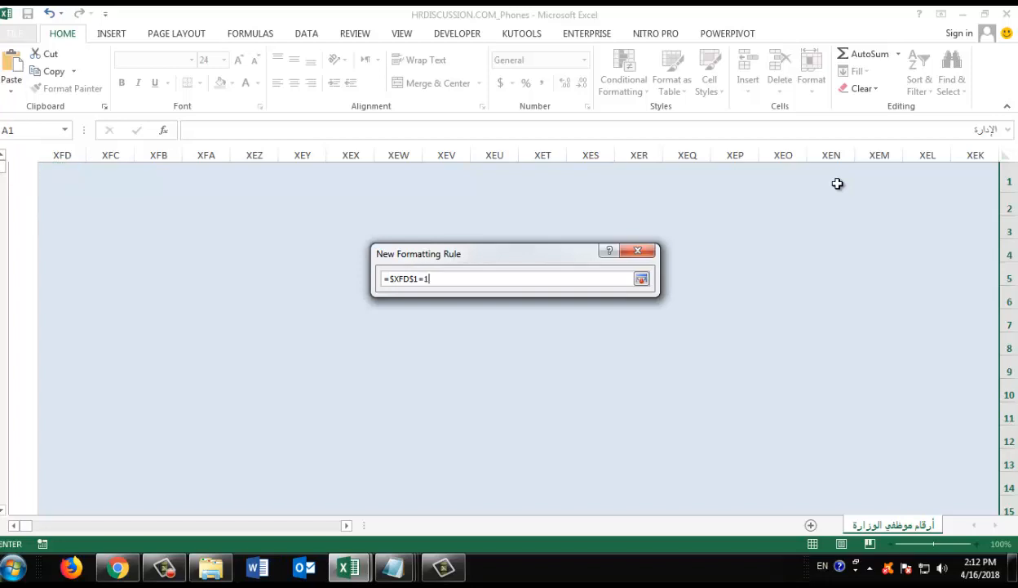
{"action": "left_click", "coordinate": [641, 279]}
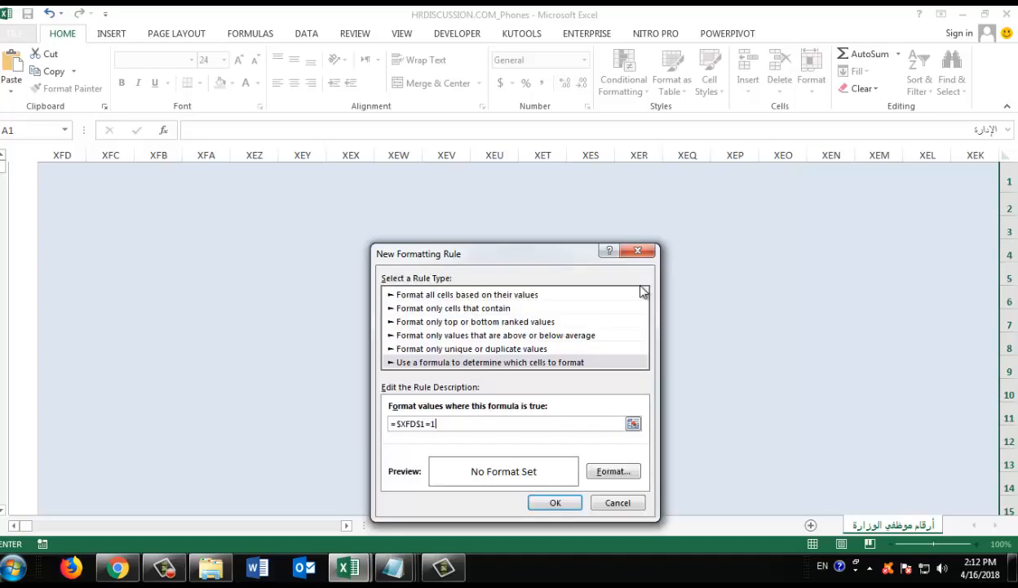
Set the rule's format to a light aqua background fill
{"action": "left_click", "coordinate": [590, 470]}
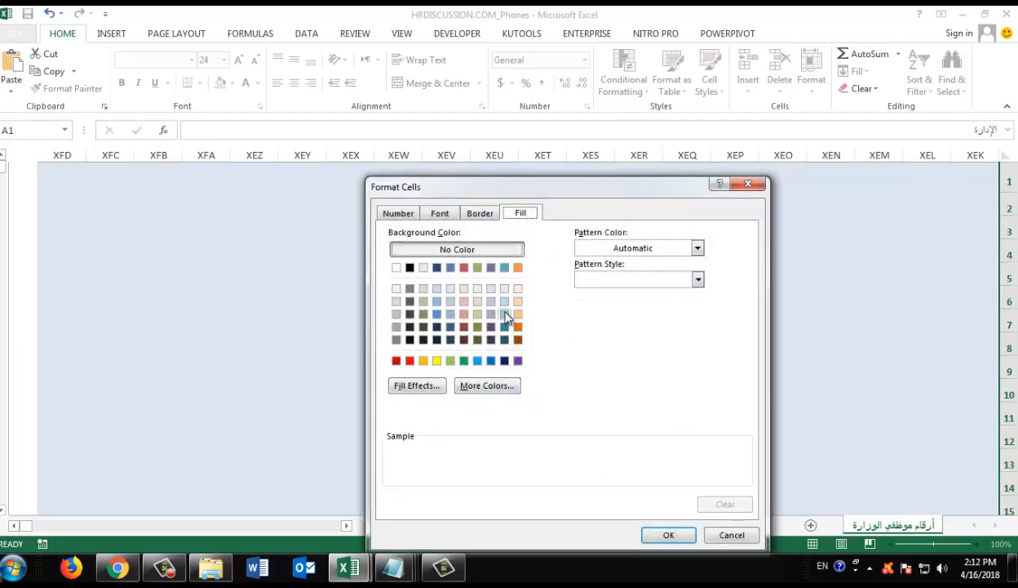
{"action": "left_click", "coordinate": [505, 314]}
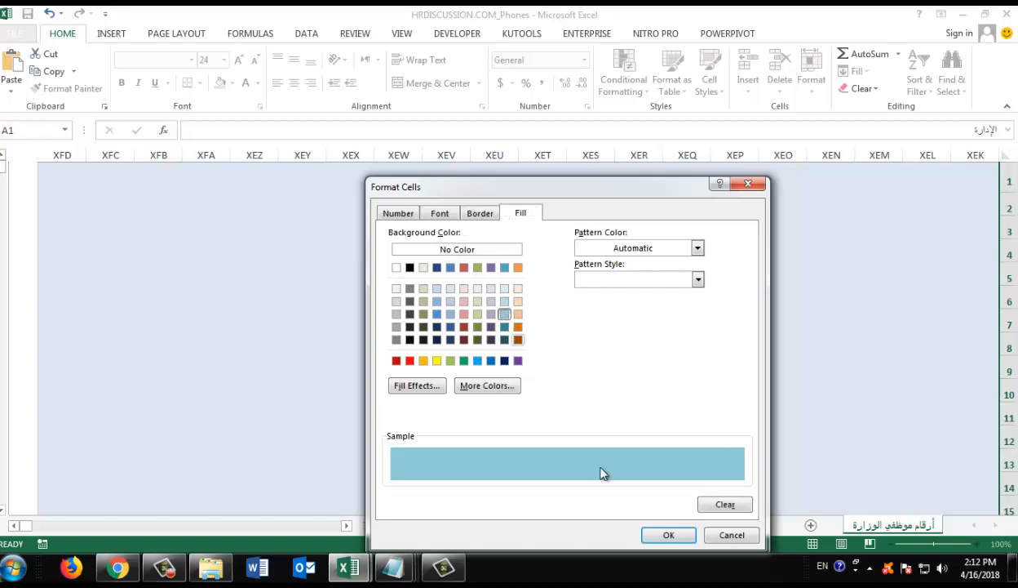
{"action": "left_click", "coordinate": [668, 536]}
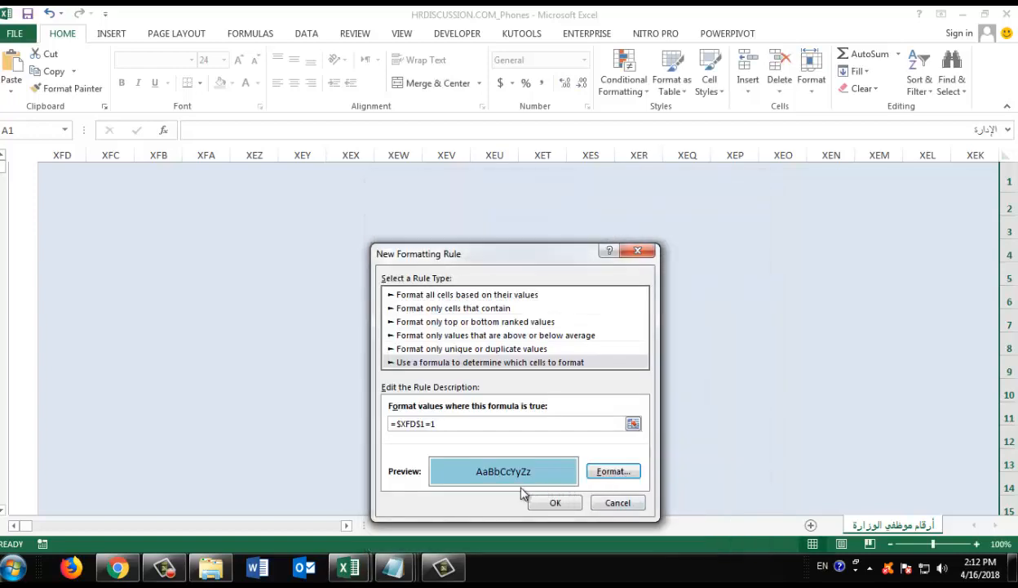
Make the row reference relative so the formula reads =$XFD1=1, and apply the rule to the table
{"action": "left_click_drag", "start_coordinate": [525, 262], "coordinate": [658, 142]}
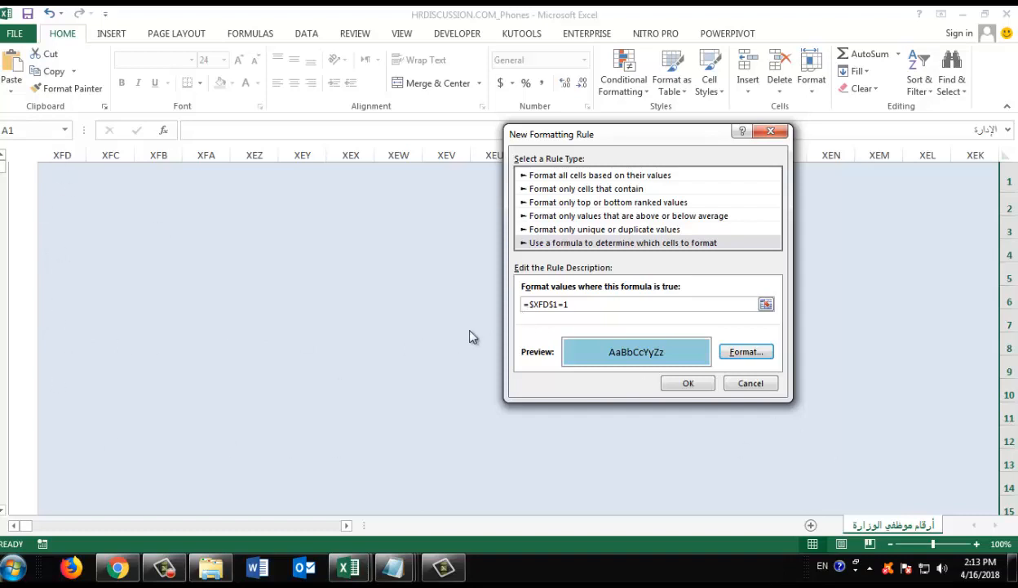
{"action": "left_click", "coordinate": [554, 304]}
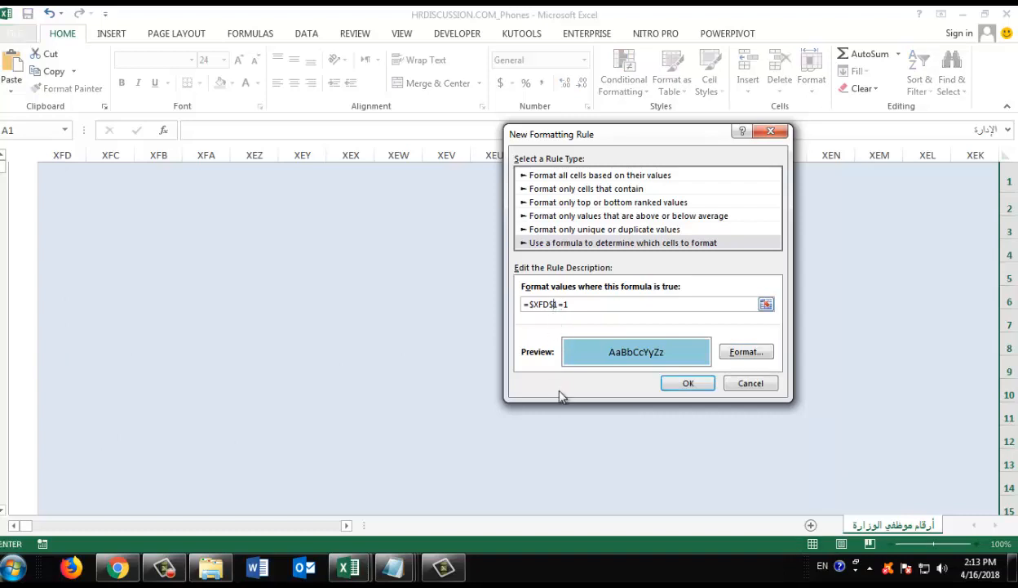
{"action": "key", "text": "BackSpace"}
{"action": "left_click", "coordinate": [693, 378]}
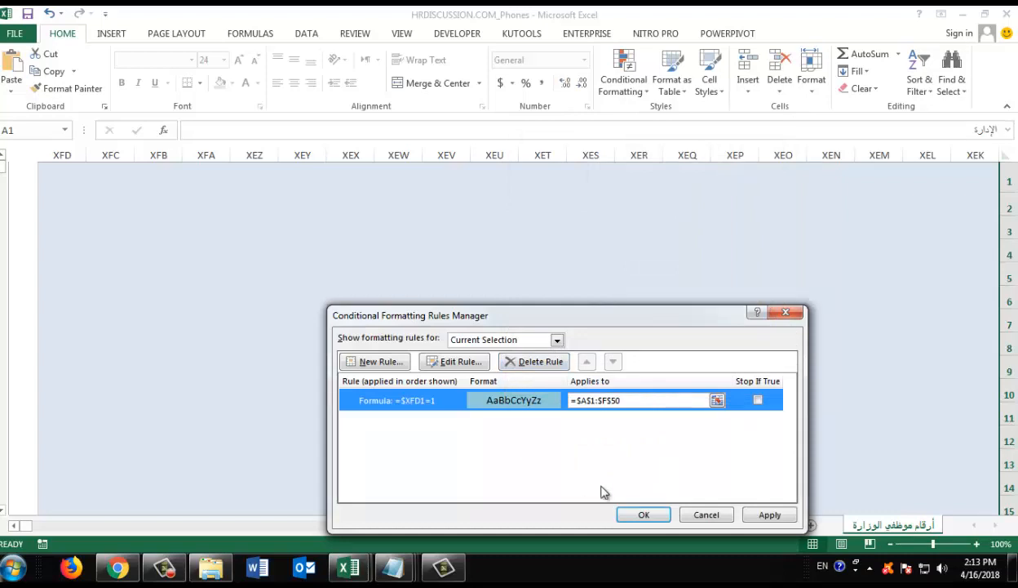
{"action": "left_click", "coordinate": [643, 514]}
Enter 1 in cell XFD1 and return to cell A1 to check the formatting of the table's header row
{"action": "left_click", "coordinate": [55, 173]}
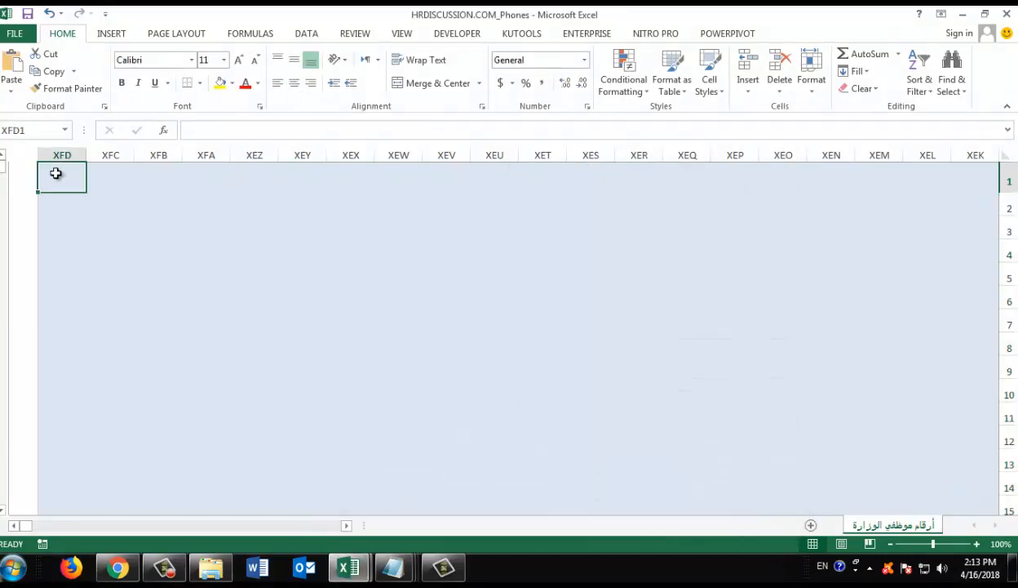
{"action": "type", "text": "1"}
{"action": "key", "text": "Return"}
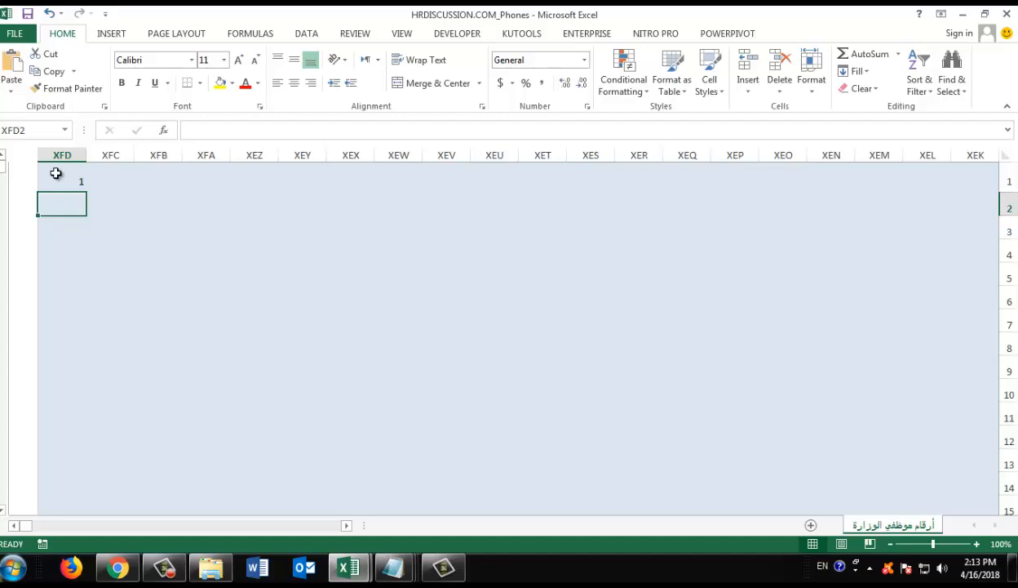
{"action": "key", "text": "ctrl+Home"}
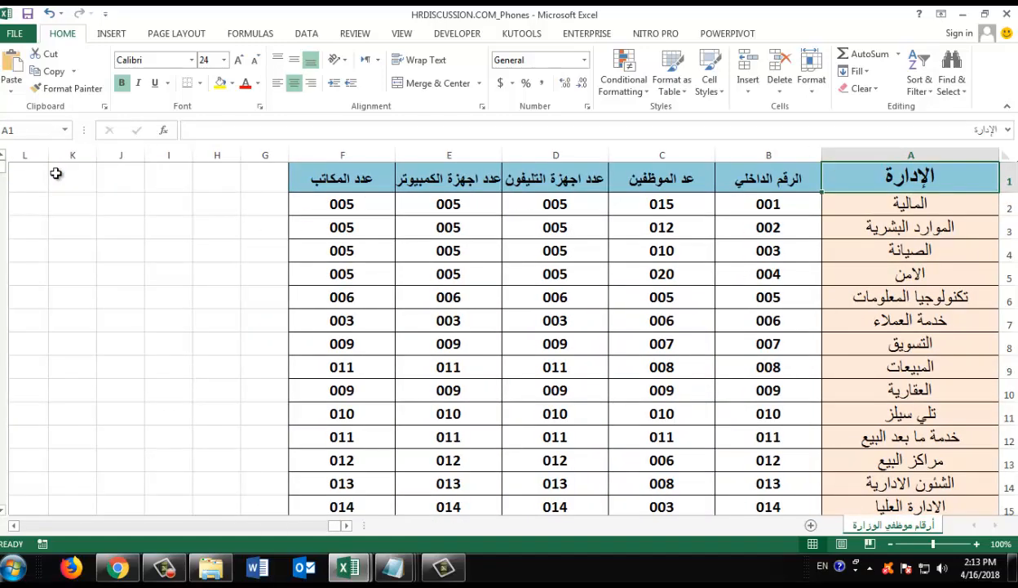
Go back to the last column of row 1 and clear the test value from cell XFD1
{"action": "key", "text": "ctrl+Left"}
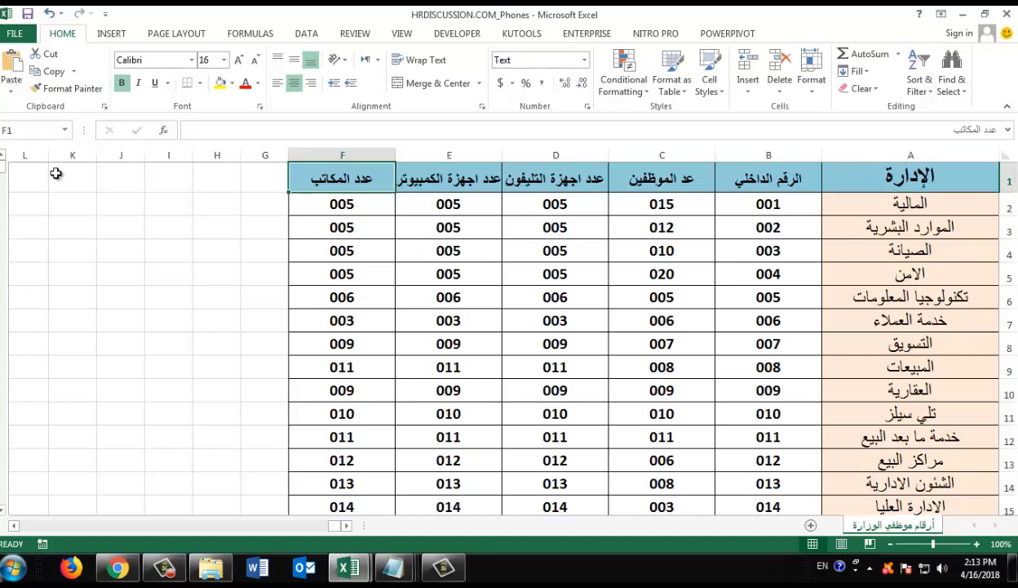
{"action": "key", "text": "ctrl+Left"}
{"action": "key", "text": "Delete"}
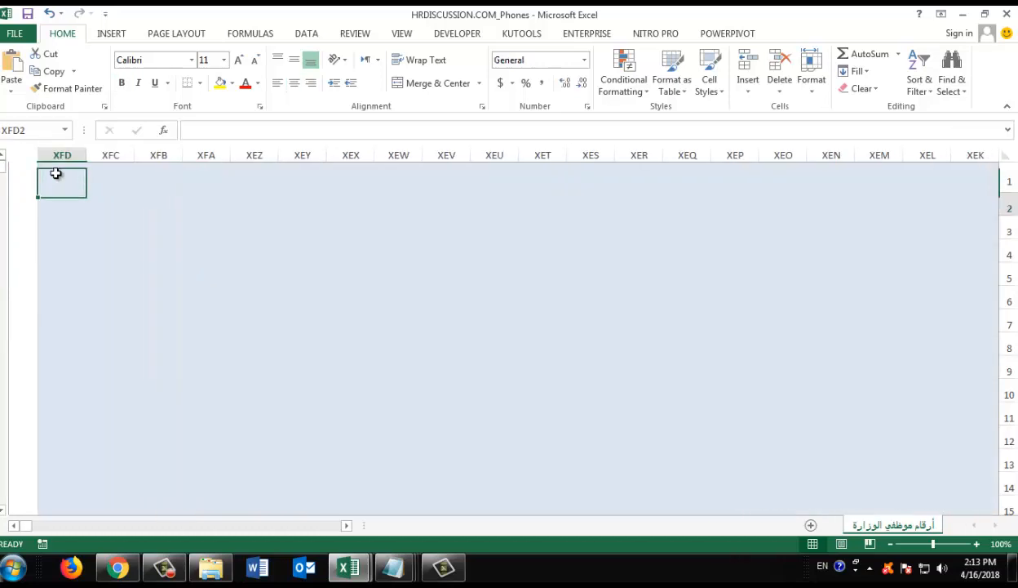
Enter 1 in cell XFD3 and return to the table to check the formatting of row 3
{"action": "key", "text": "Down"}
{"action": "key", "text": "Down"}
{"action": "type", "text": "1"}
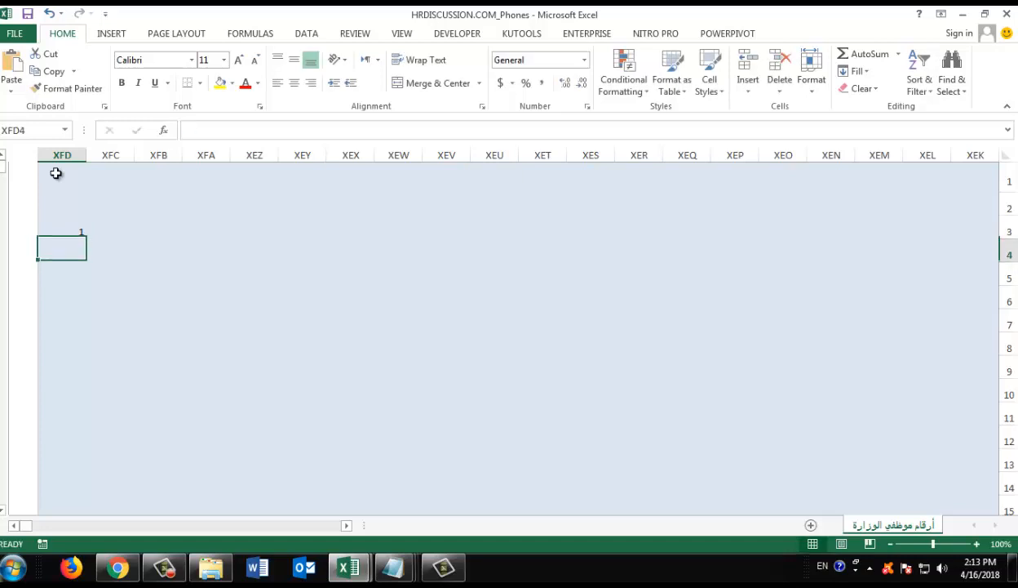
{"action": "key", "text": "ctrl+Return"}
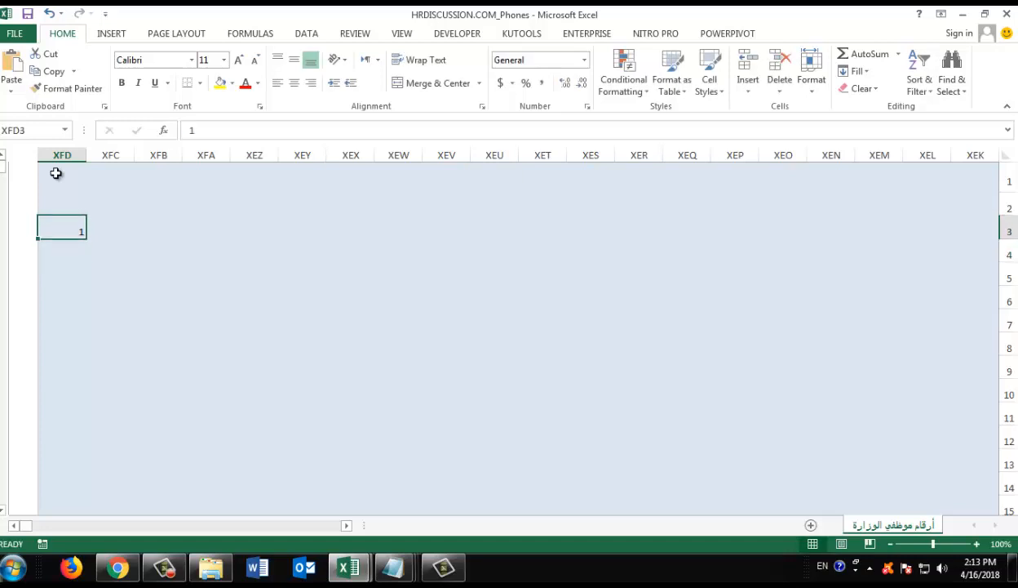
{"action": "key", "text": "ctrl+Home"}
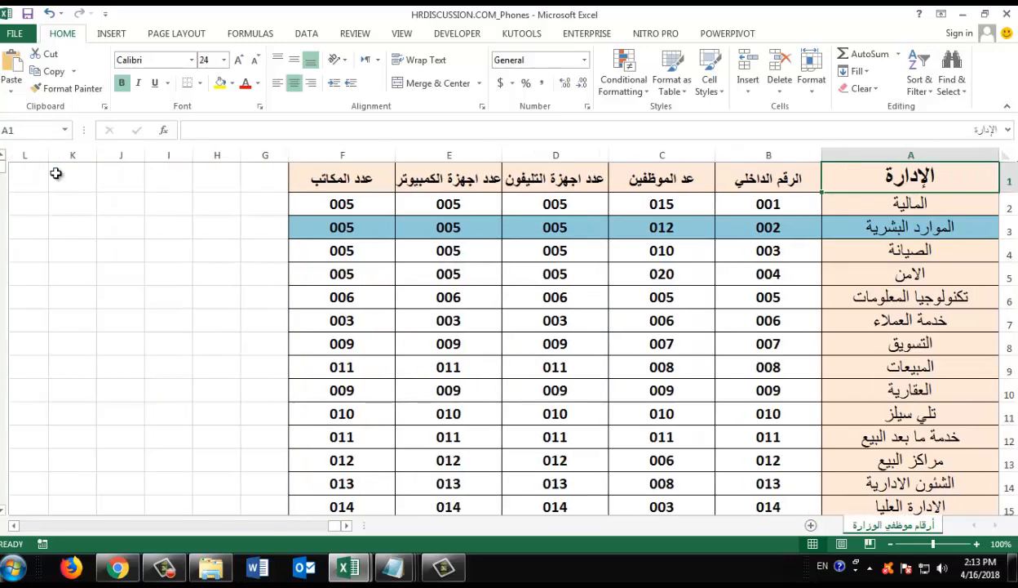
{"action": "key", "text": "Down"}
{"action": "key", "text": "Down"}
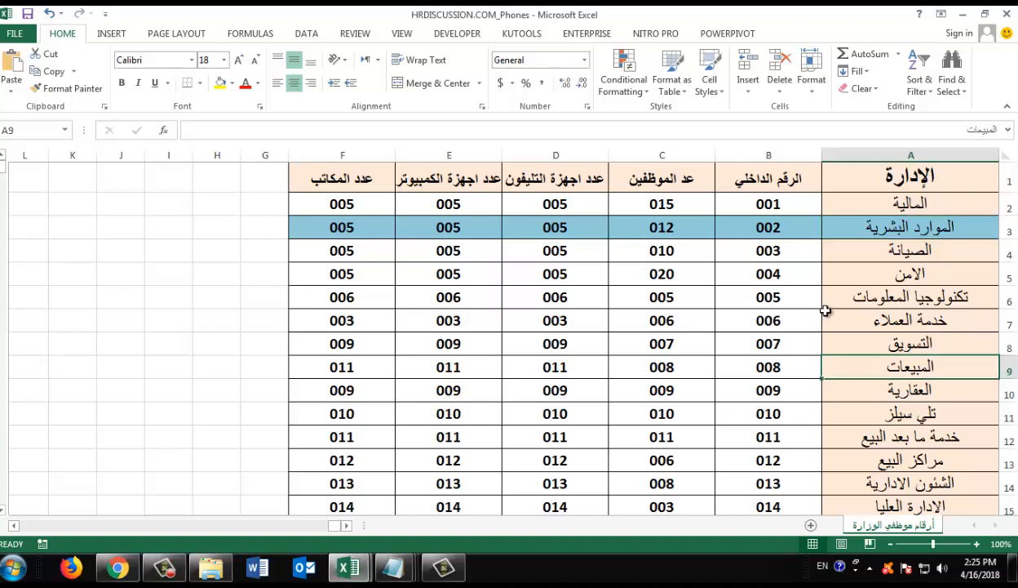
Select the whole table again and start a second formula-based conditional formatting rule from the rules manager
{"action": "left_click", "coordinate": [827, 174]}
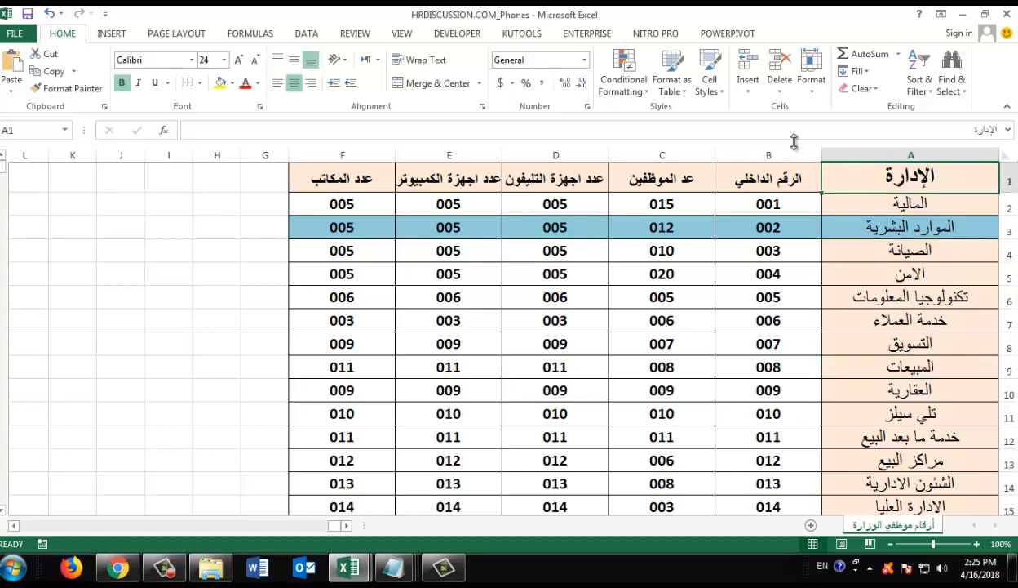
{"action": "key", "text": "ctrl+a"}
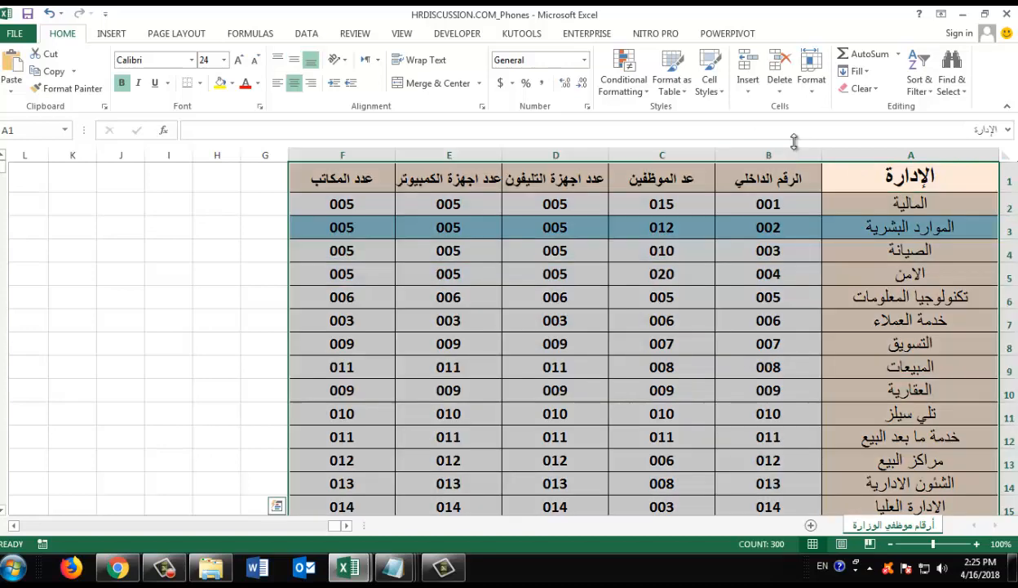
{"action": "left_click", "coordinate": [625, 79]}
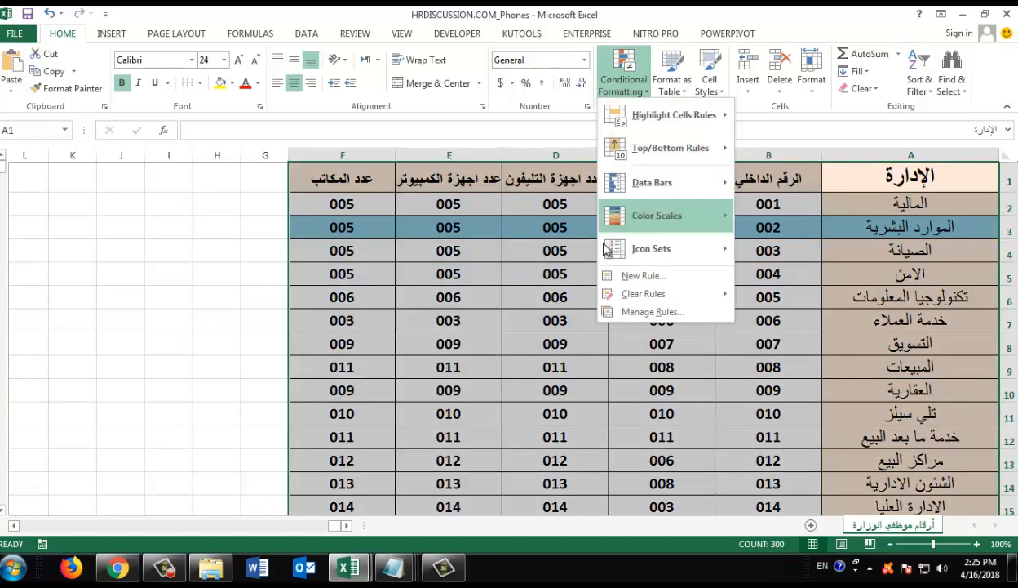
{"action": "left_click", "coordinate": [638, 308]}
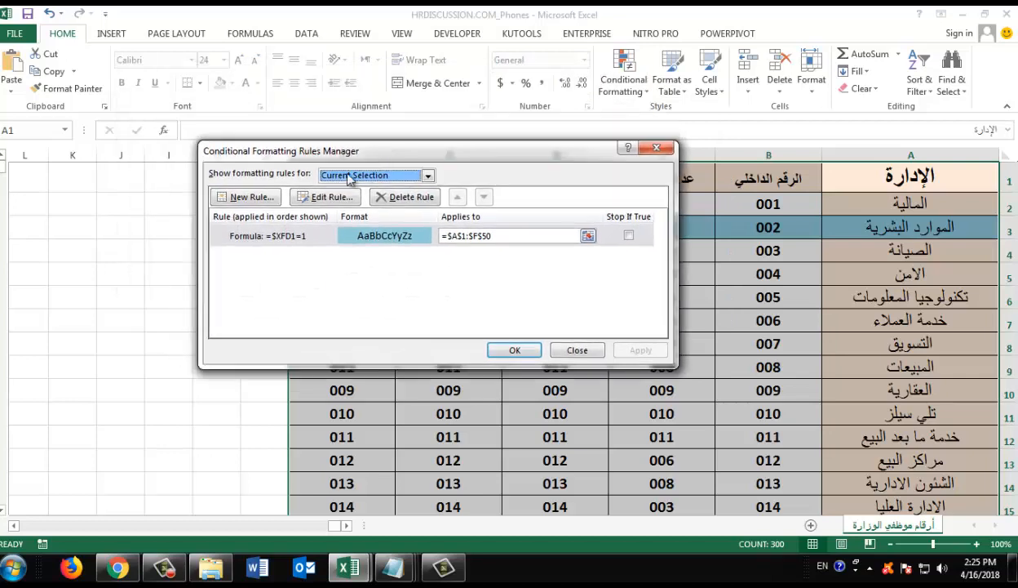
{"action": "left_click", "coordinate": [233, 196]}
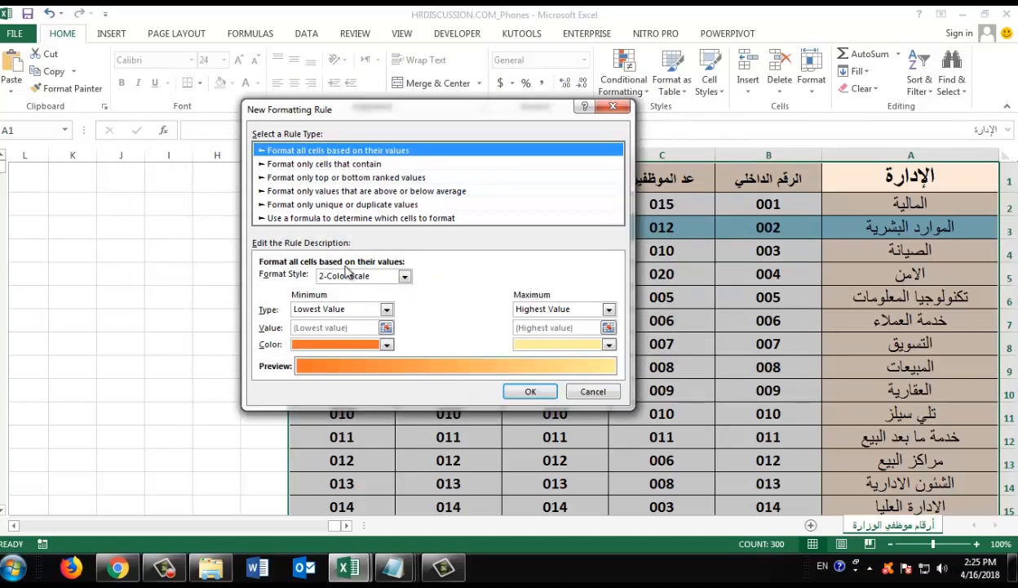
{"action": "left_click", "coordinate": [319, 218]}
Enter =$A$1048576=1 as the second rule's formula, picking the reference from the last row of column A
{"action": "left_click", "coordinate": [504, 280]}
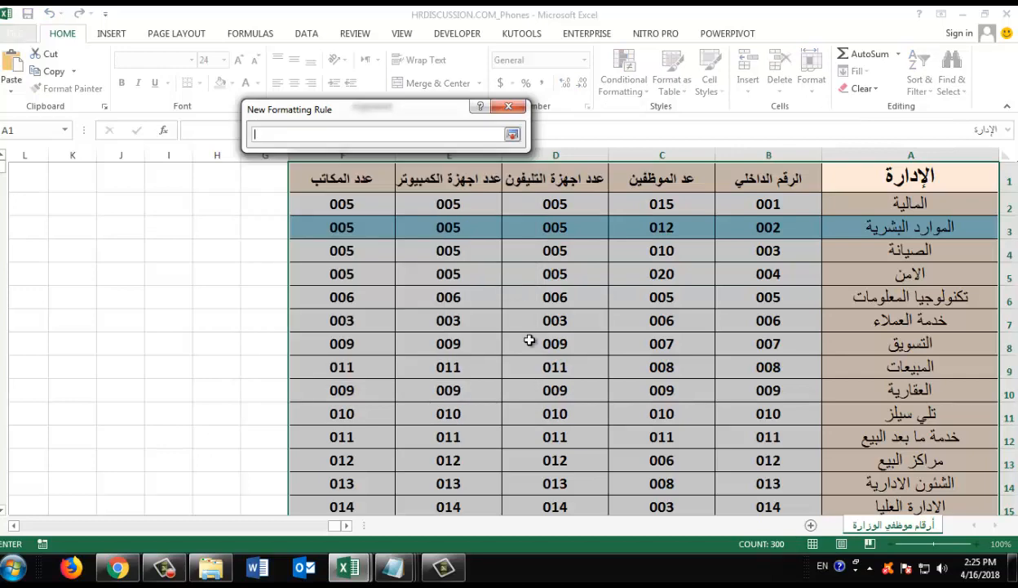
{"action": "left_click", "coordinate": [917, 174]}
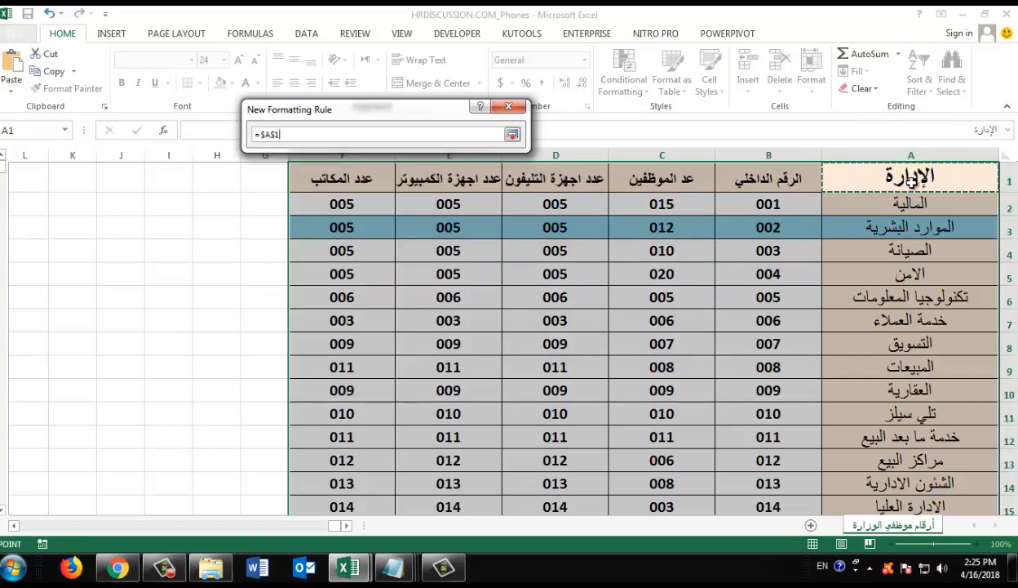
{"action": "key", "text": "ctrl+Down"}
{"action": "key", "text": "ctrl+Down"}
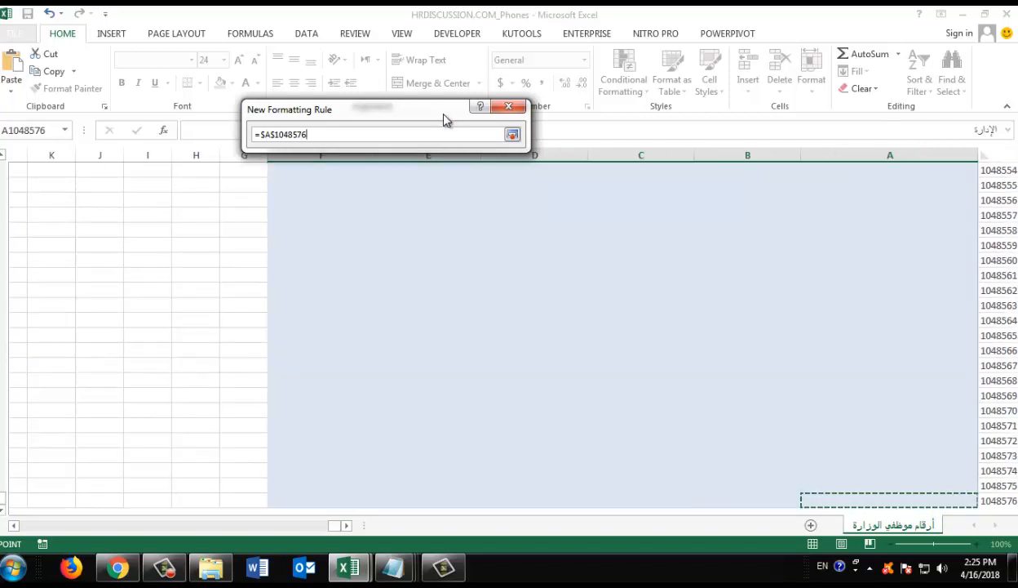
{"action": "left_click_drag", "start_coordinate": [443, 115], "coordinate": [514, 315]}
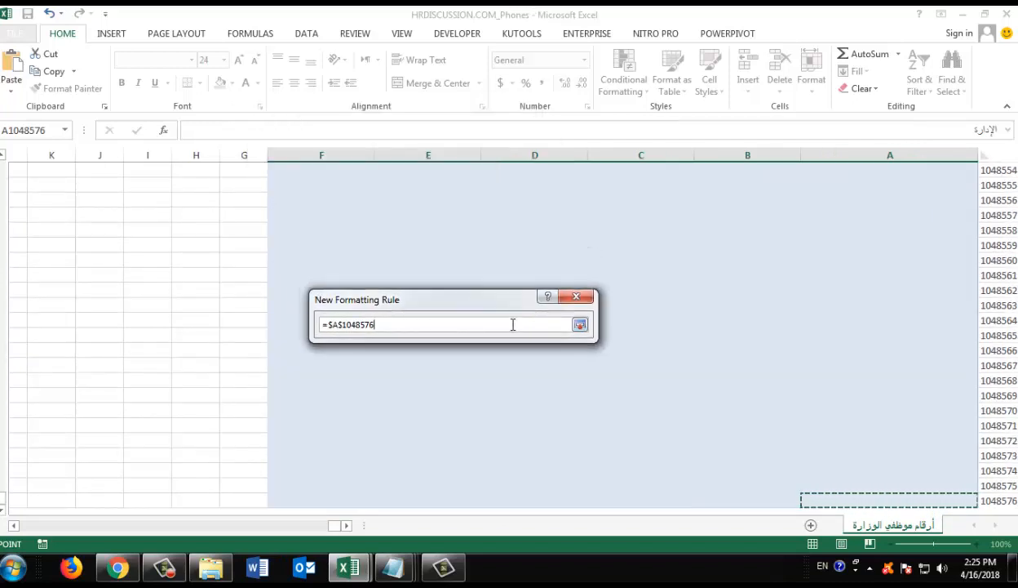
{"action": "type", "text": "=1"}
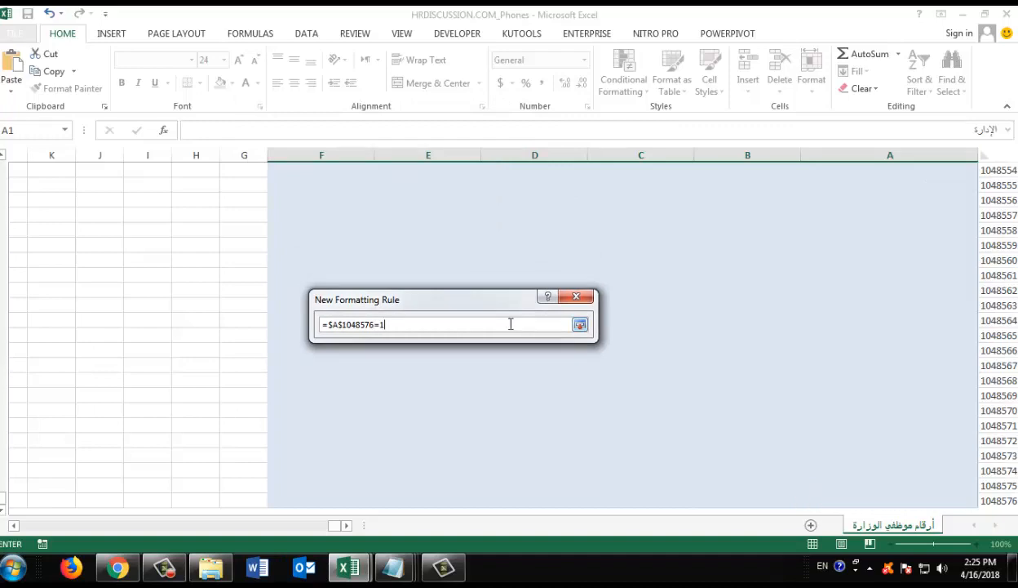
Return to the full rule settings and set the second rule's format to a red background fill
{"action": "left_click", "coordinate": [579, 324]}
{"action": "left_click", "coordinate": [532, 523]}
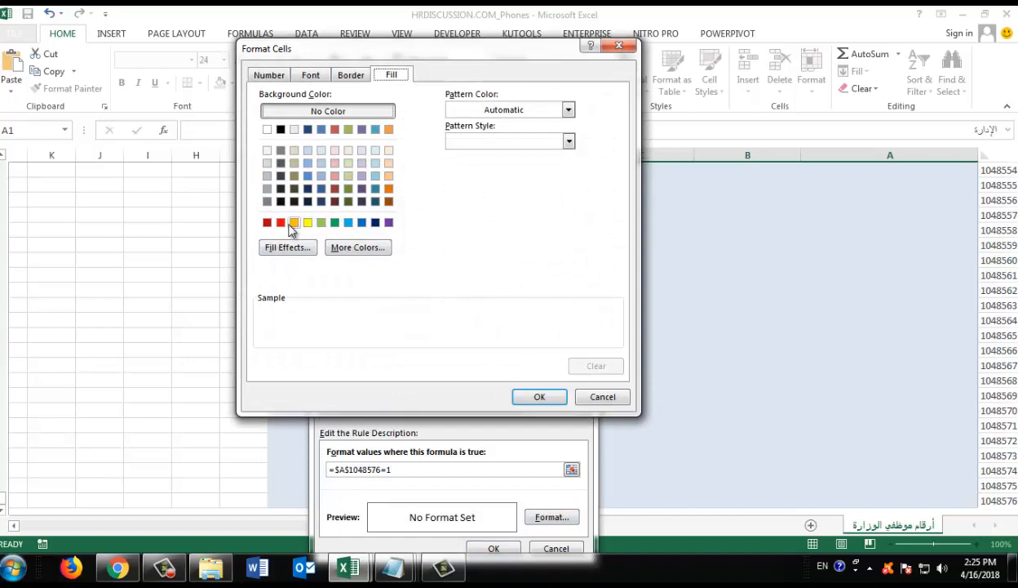
{"action": "left_click", "coordinate": [281, 222]}
{"action": "left_click", "coordinate": [537, 398]}
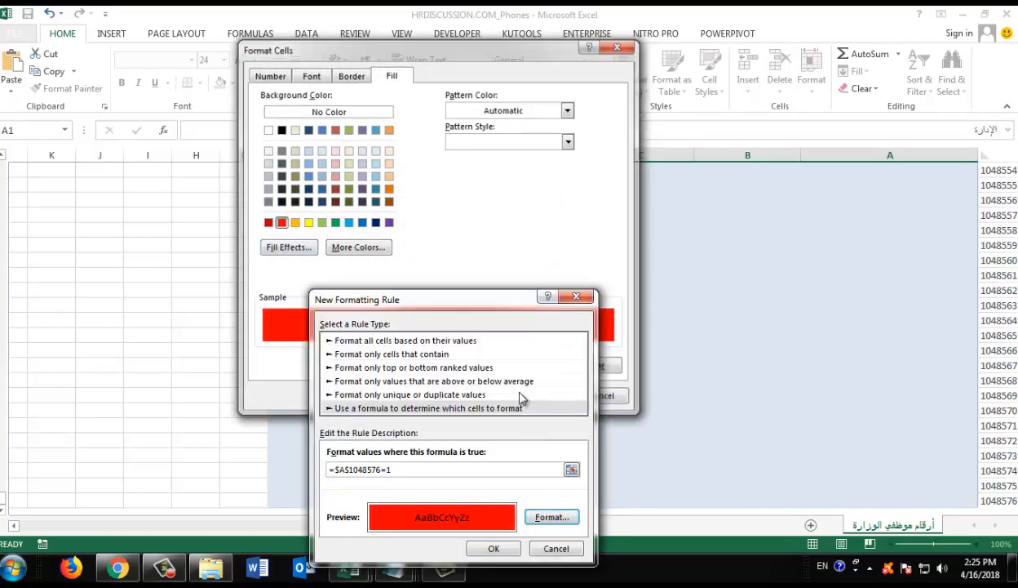
Make the column reference relative so the second rule's formula reads =A$1048576=1, and apply the rule to the table
{"action": "left_click_drag", "start_coordinate": [459, 310], "coordinate": [532, 130]}
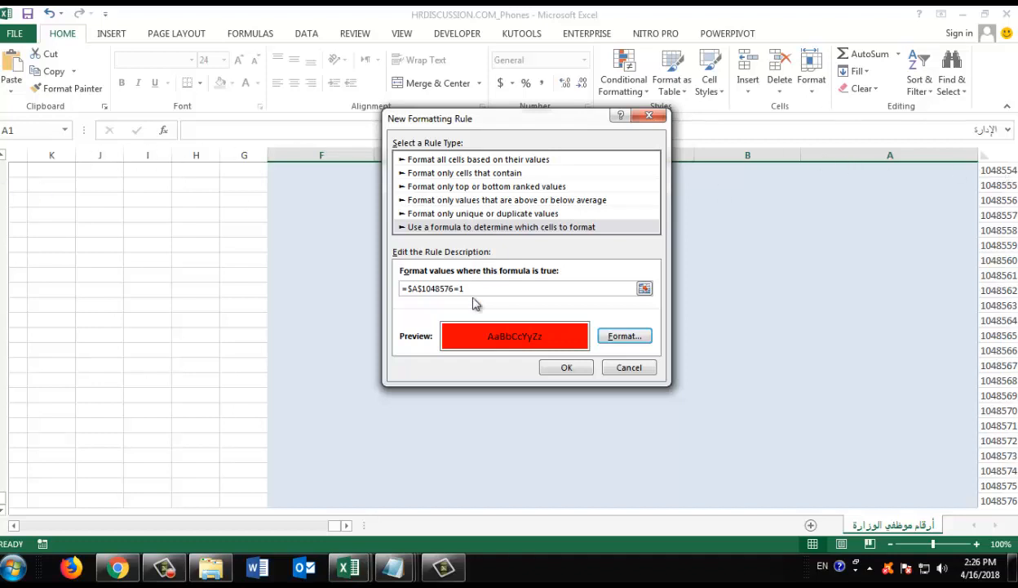
{"action": "left_click", "coordinate": [411, 290]}
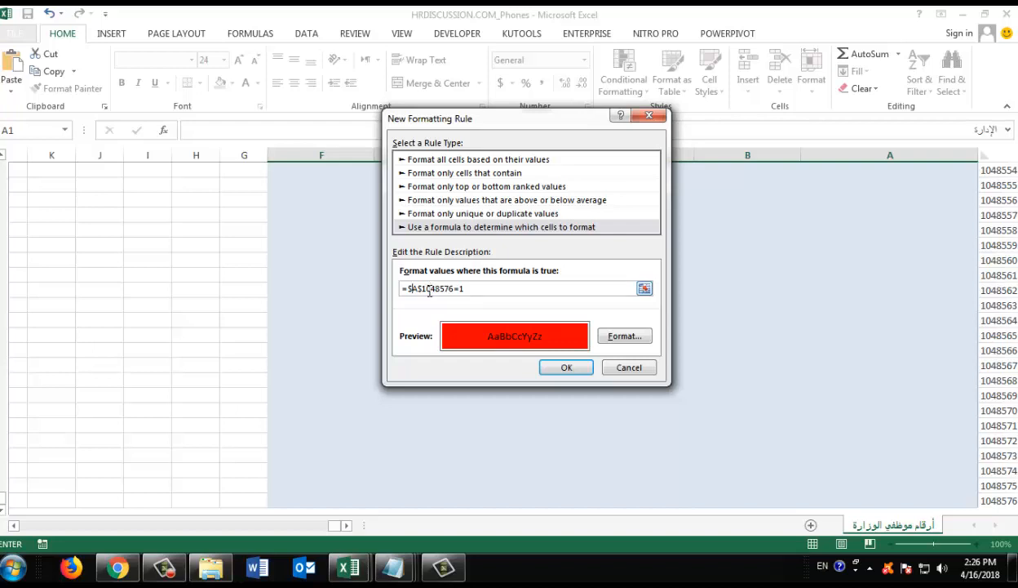
{"action": "key", "text": "BackSpace"}
{"action": "left_click", "coordinate": [571, 367]}
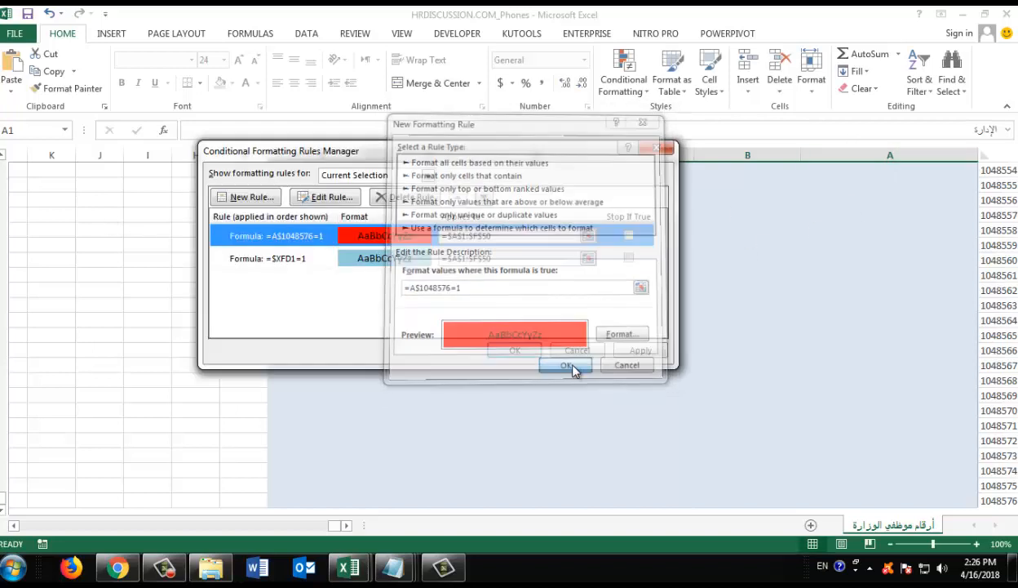
{"action": "left_click", "coordinate": [515, 350]}
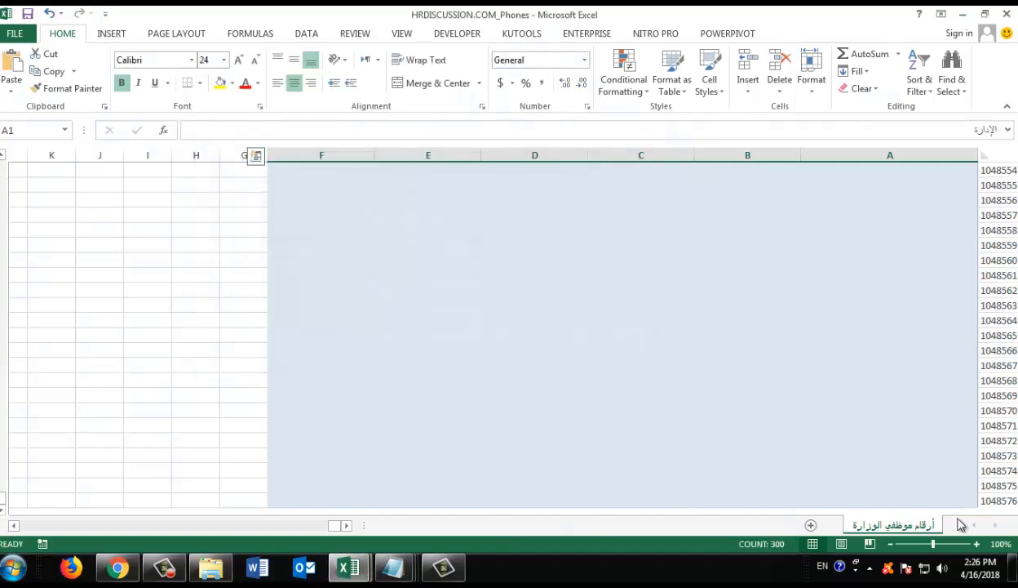
Enter 1 in cell A1048576 and return to the table to check the formatting of column A
{"action": "left_click", "coordinate": [951, 502]}
{"action": "type", "text": "1"}
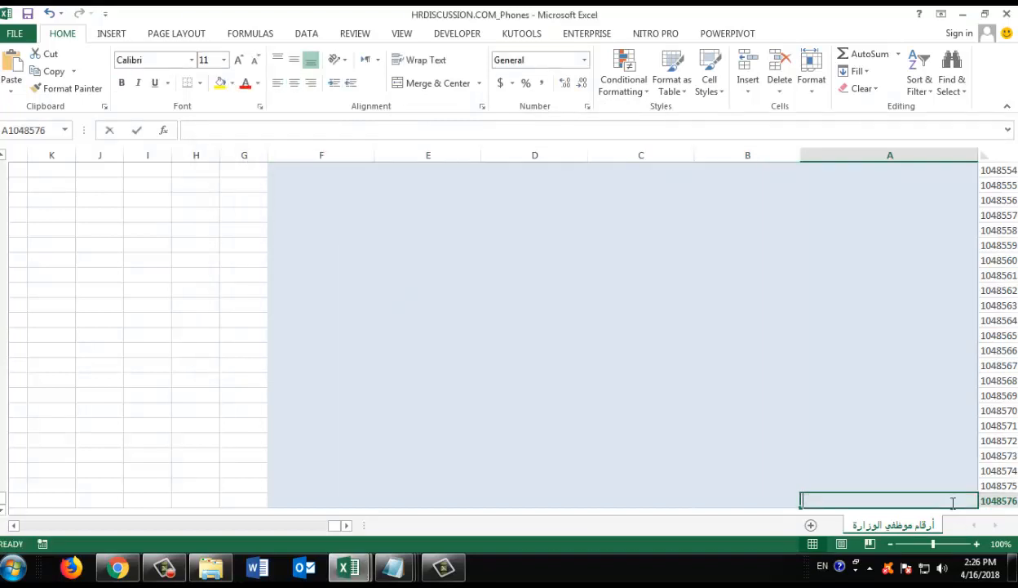
{"action": "left_click", "coordinate": [914, 426]}
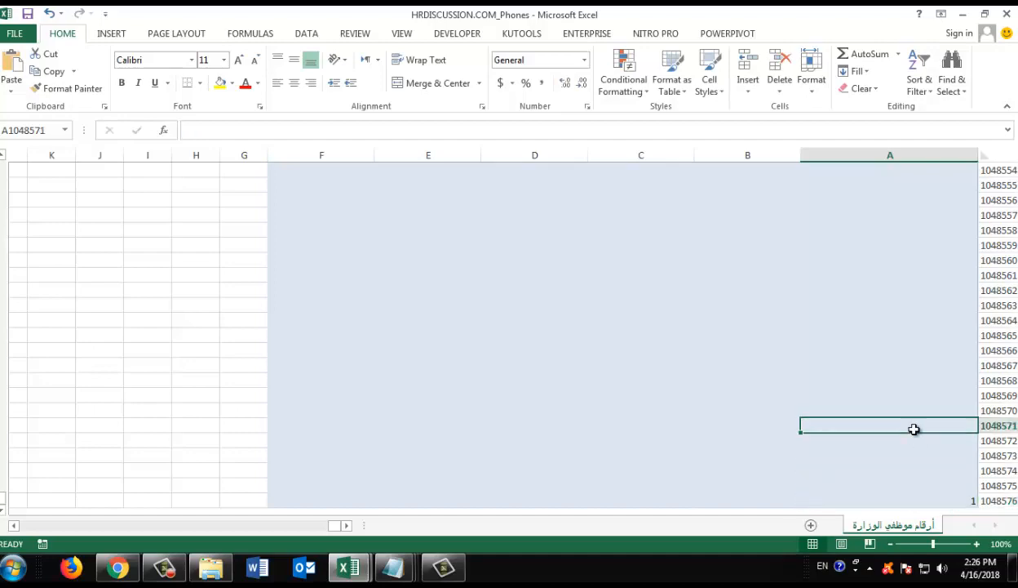
{"action": "key", "text": "ctrl+Home"}
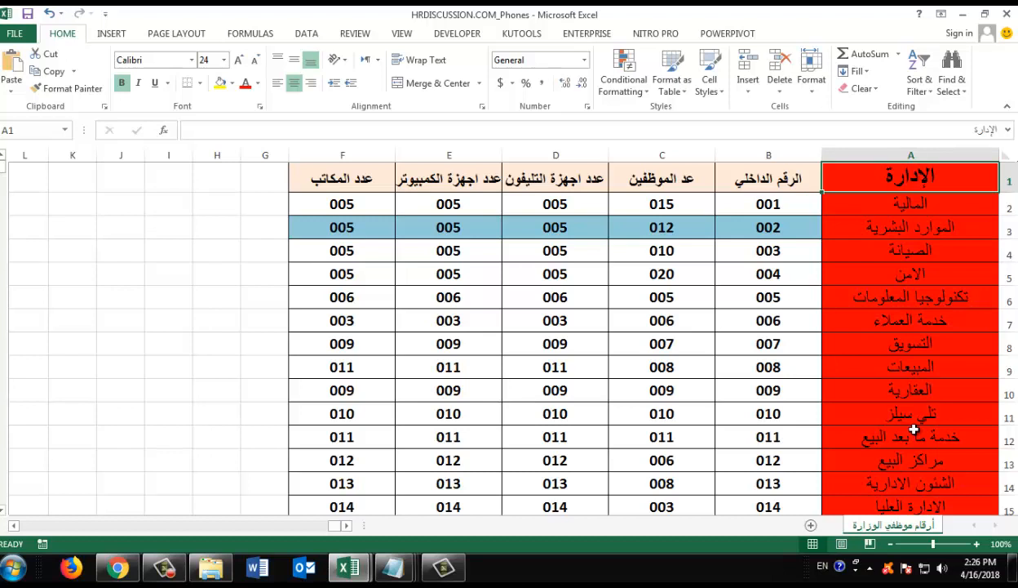
Go to the sheet's last column and clear the test value from cell XFD3
{"action": "key", "text": "ctrl+Left"}
{"action": "key", "text": "ctrl+Left"}
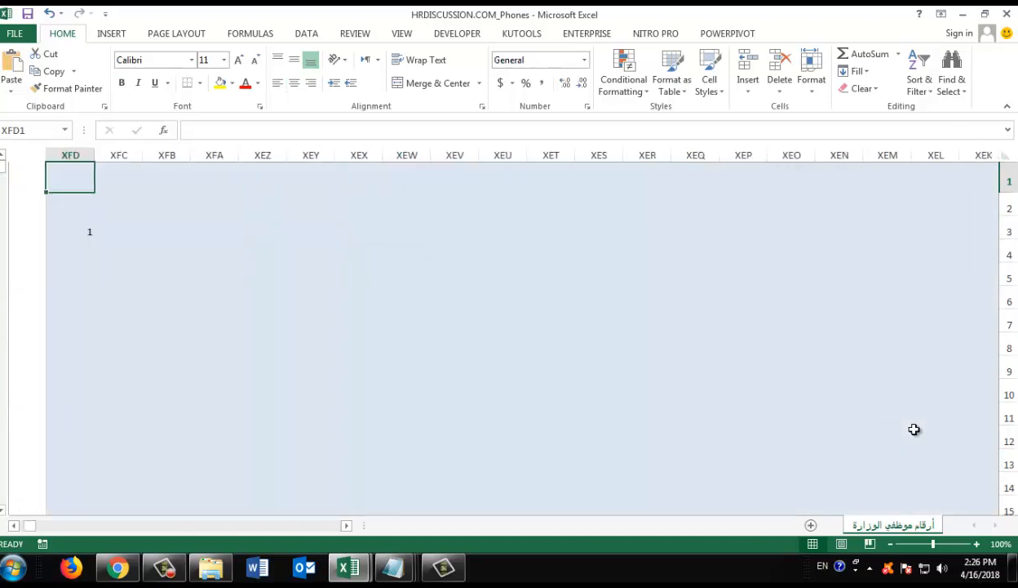
{"action": "key", "text": "Down"}
{"action": "key", "text": "Down"}
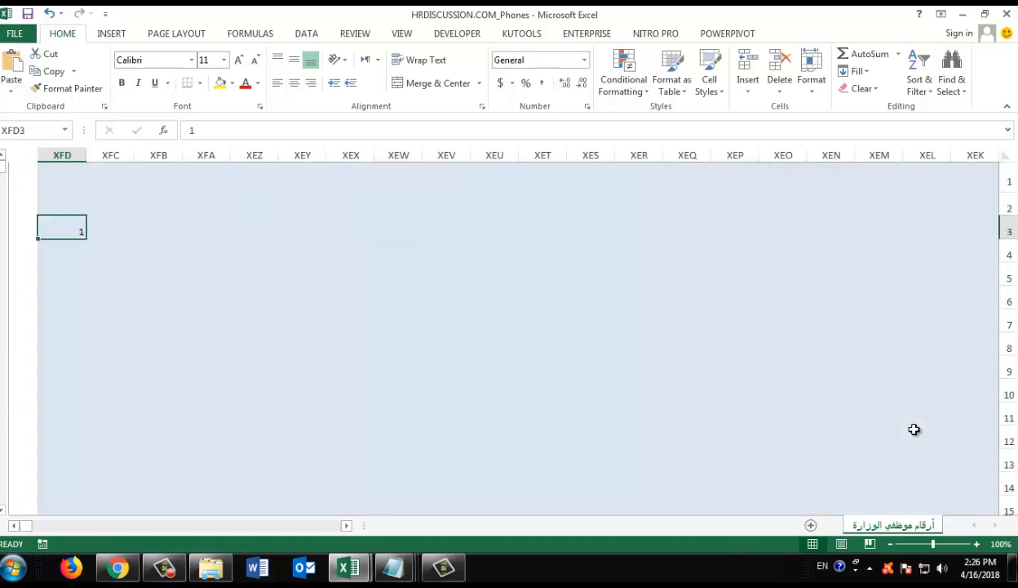
{"action": "key", "text": "Up"}
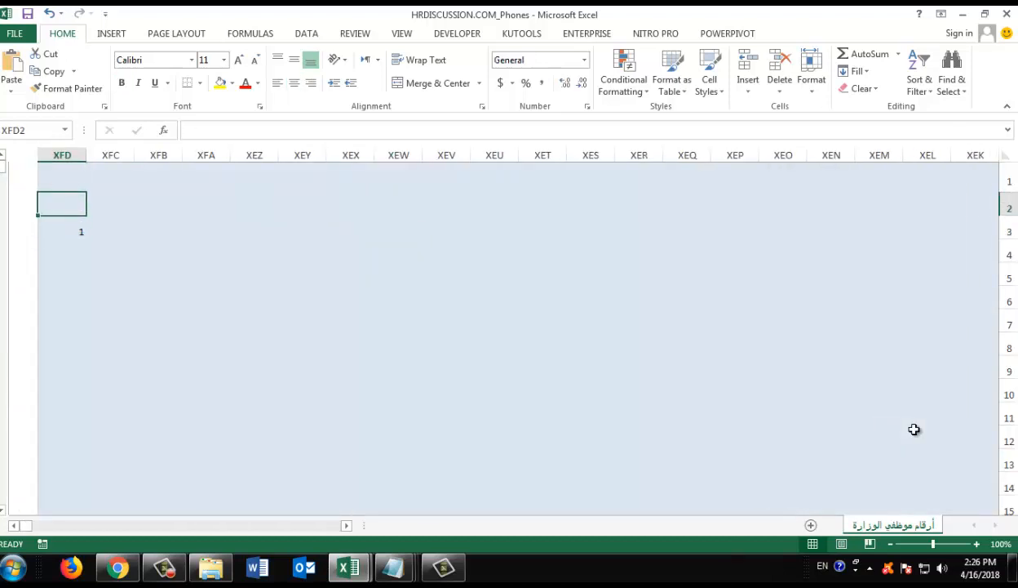
{"action": "key", "text": "Down"}
{"action": "key", "text": "Delete"}
Enter 1 in cell XFD4 as a test value and clear it again
{"action": "key", "text": "Down"}
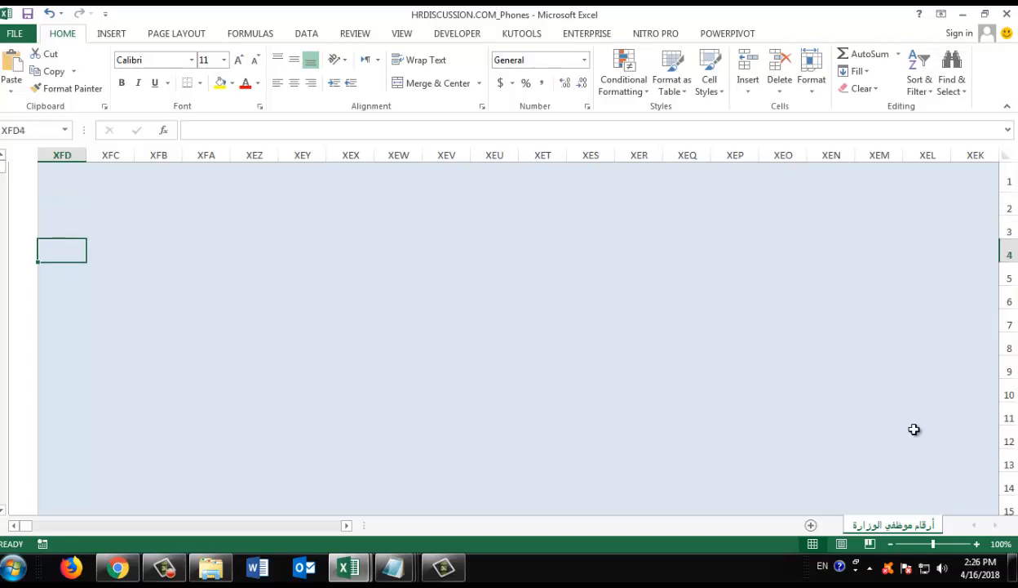
{"action": "type", "text": "1"}
{"action": "key", "text": "Tab"}
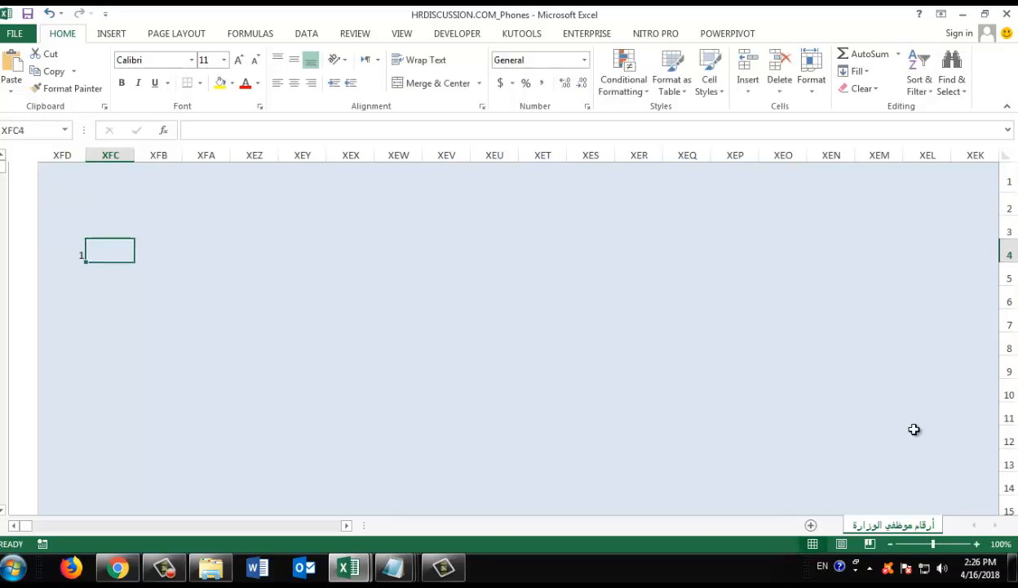
{"action": "key", "text": "Left"}
{"action": "key", "text": "Delete"}
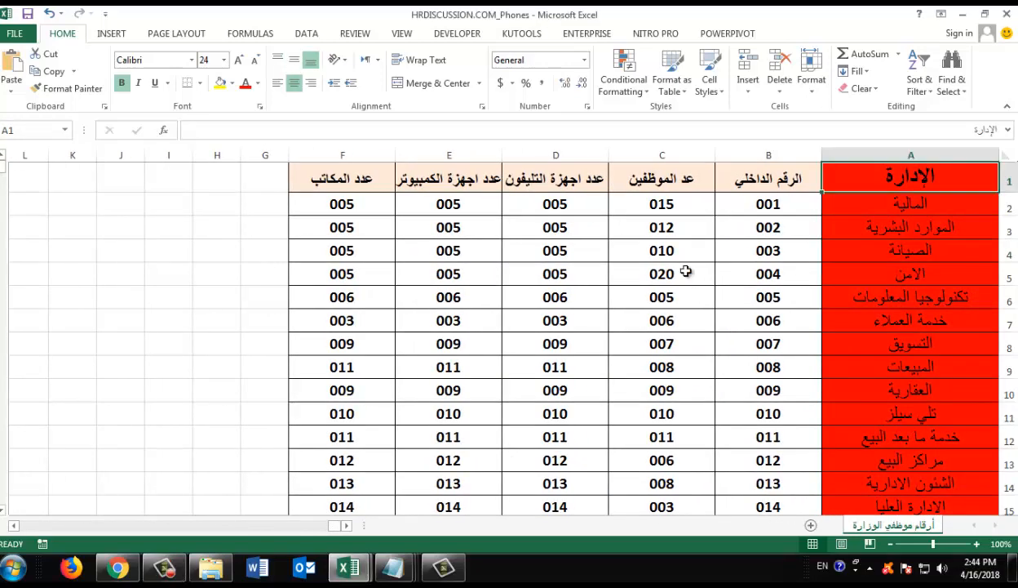
Open the Visual Basic editor and insert the Worksheet_SelectionChange code from the Notepad text document into Sheet1's code window
{"action": "key", "text": "alt+F11"}
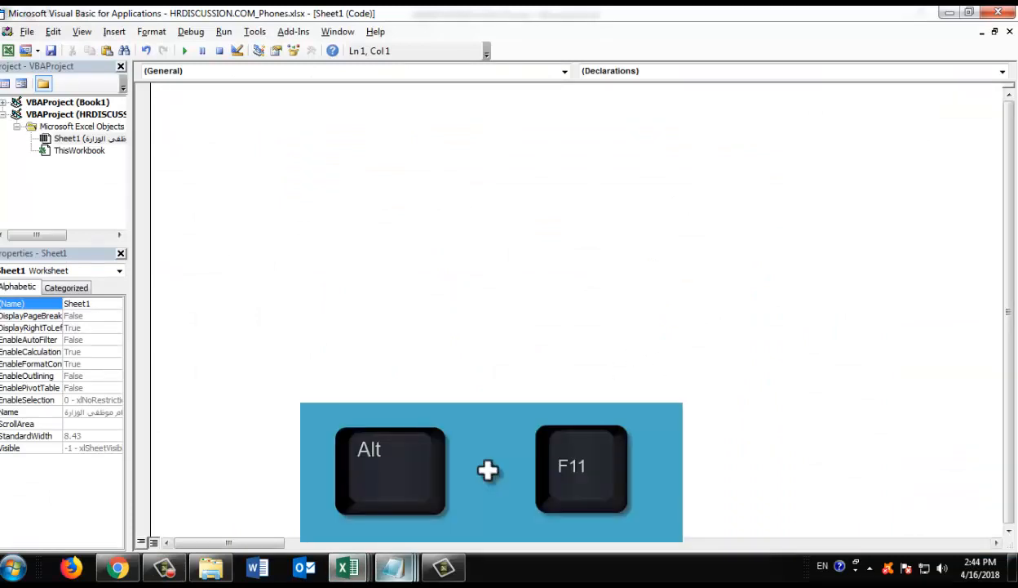
{"action": "left_click", "coordinate": [393, 567]}
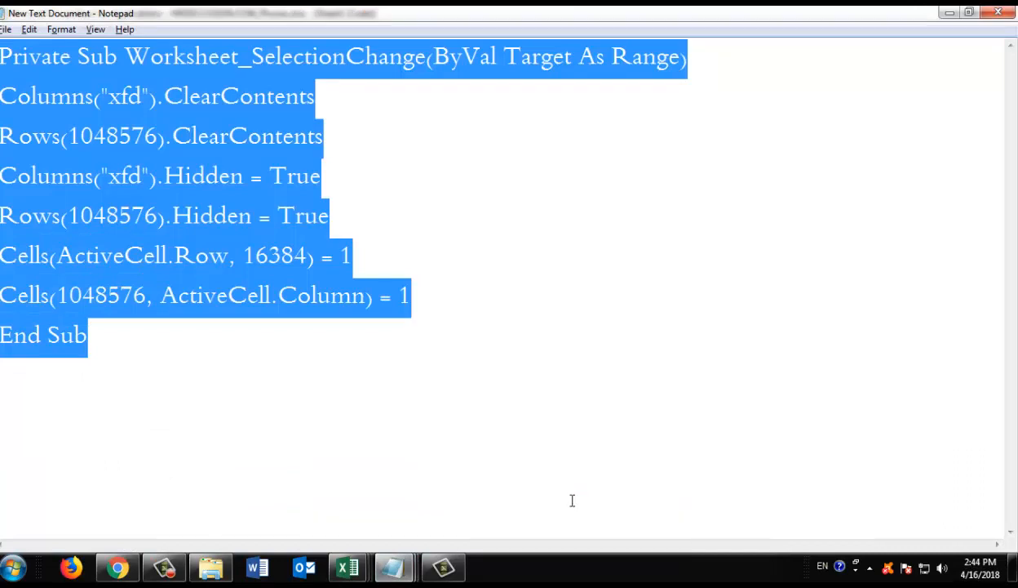
{"action": "key", "text": "alt+Tab"}
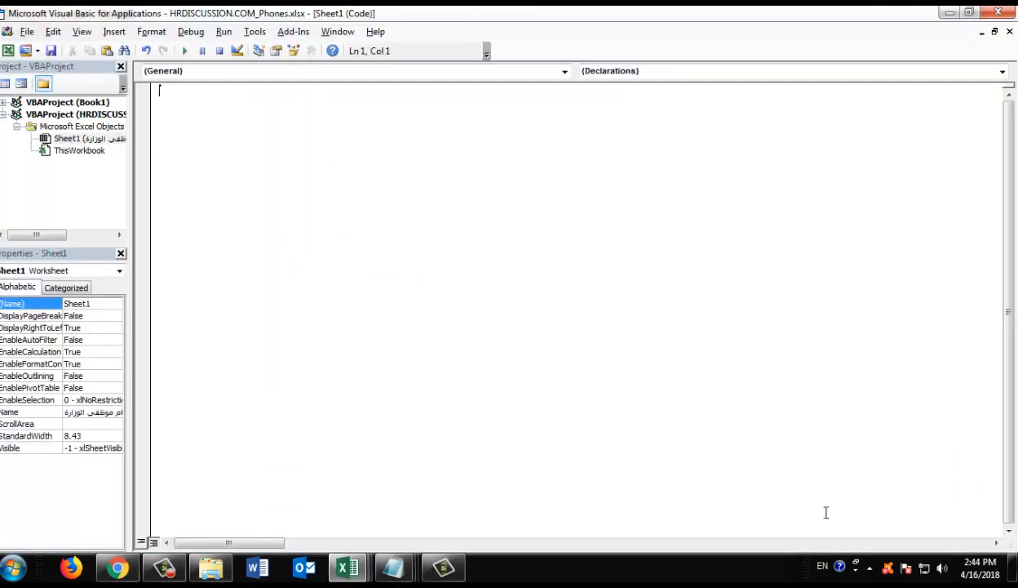
{"action": "type", "text": "Private Sub Worksheet_SelectionChange(ByVal Target As Range) Columns(\"xfd\").ClearContents Rows(1048576).ClearContents Columns(\"xfd\").Hidden = True Rows(1048576).Hidden = True Cells(ActiveCell.Row, 16384) = 1 Cells(1048576, ActiveCell.Column) = 1 End Sub"}
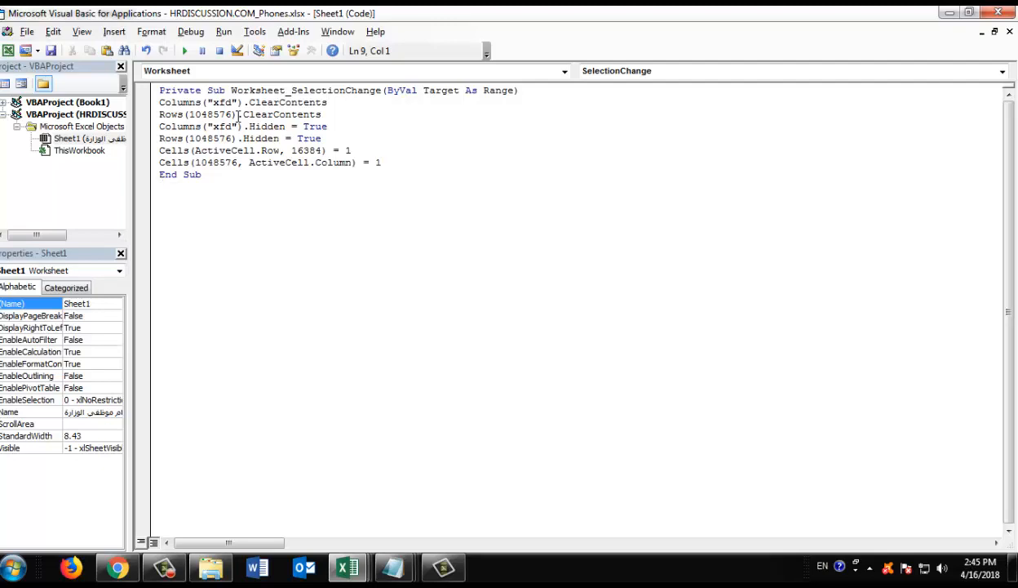
{"action": "left_click", "coordinate": [415, 171]}
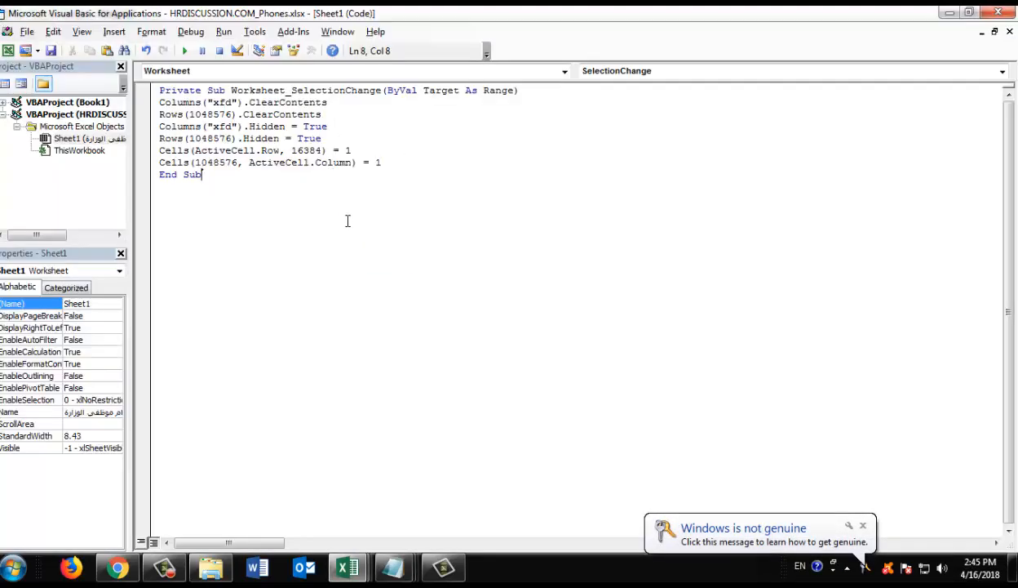
Switch back to the Excel sheet and select cells B6, D10, B4, E8, F5 and B8 in turn to test the row and column highlighting
{"action": "mouse_move", "coordinate": [346, 566]}
{"action": "left_click", "coordinate": [251, 470]}
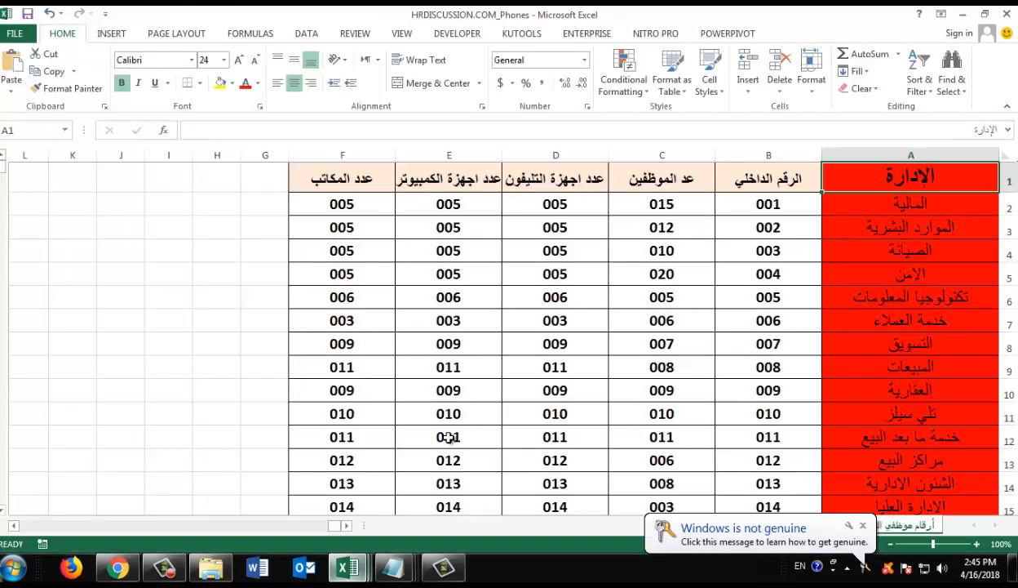
{"action": "left_click", "coordinate": [784, 298]}
{"action": "left_click", "coordinate": [593, 385]}
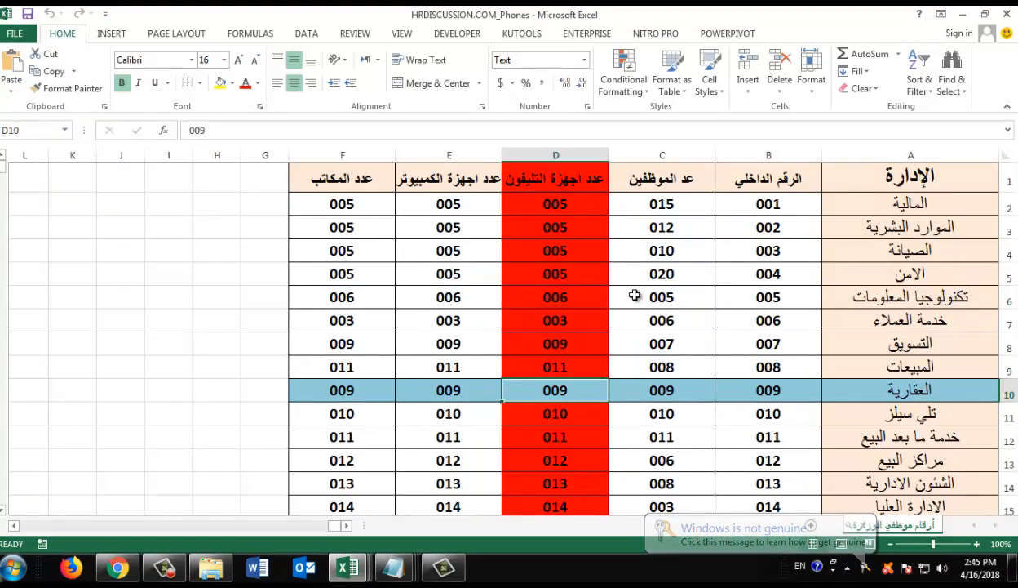
{"action": "left_click", "coordinate": [731, 244]}
{"action": "left_click", "coordinate": [425, 338]}
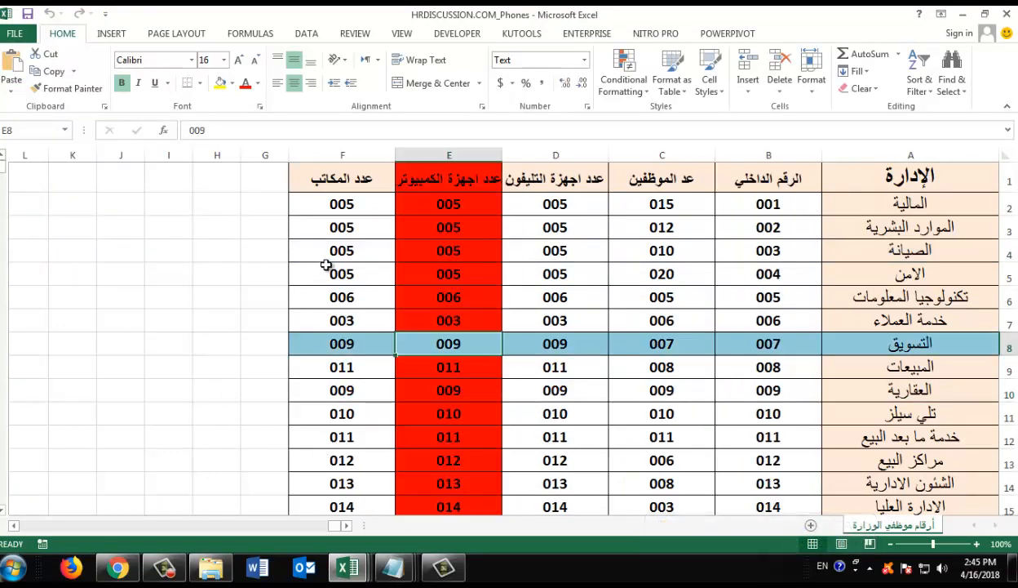
{"action": "left_click", "coordinate": [385, 272]}
{"action": "left_click", "coordinate": [759, 341]}
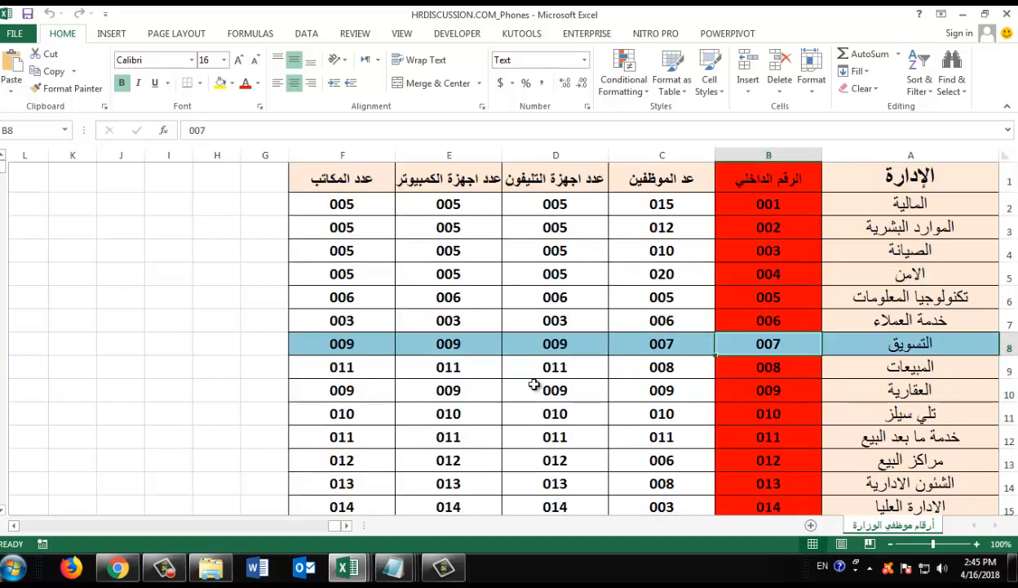